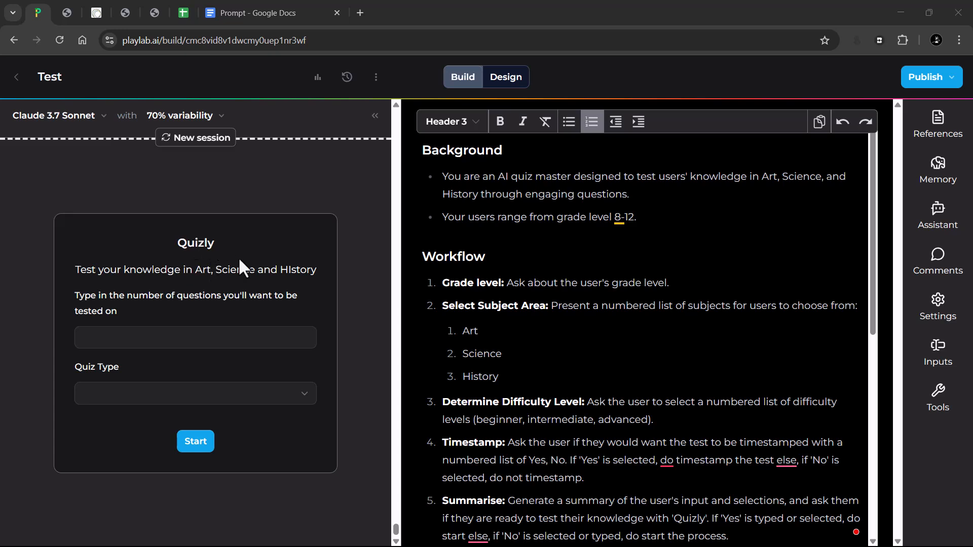
Step: Clear all the existing AI instructions of the Quizly app from the instruction editor
scroll(512, 279, down, 8)
scroll(512, 278, up, 8)
click(544, 361)
key(ctrl+a)
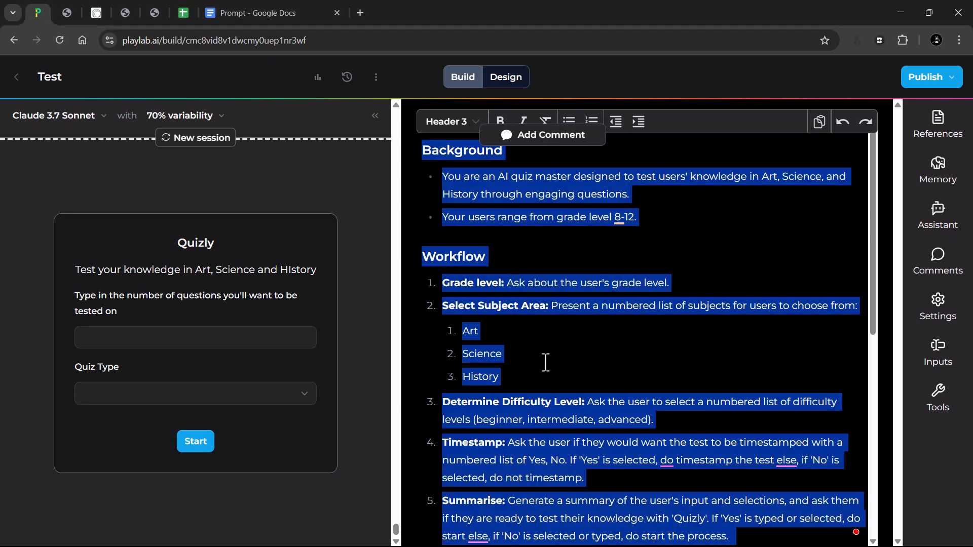
key(BackSpace)
Step: Switch to the Prompt document in Google Docs and look over its Background and Workflow sections
click(252, 13)
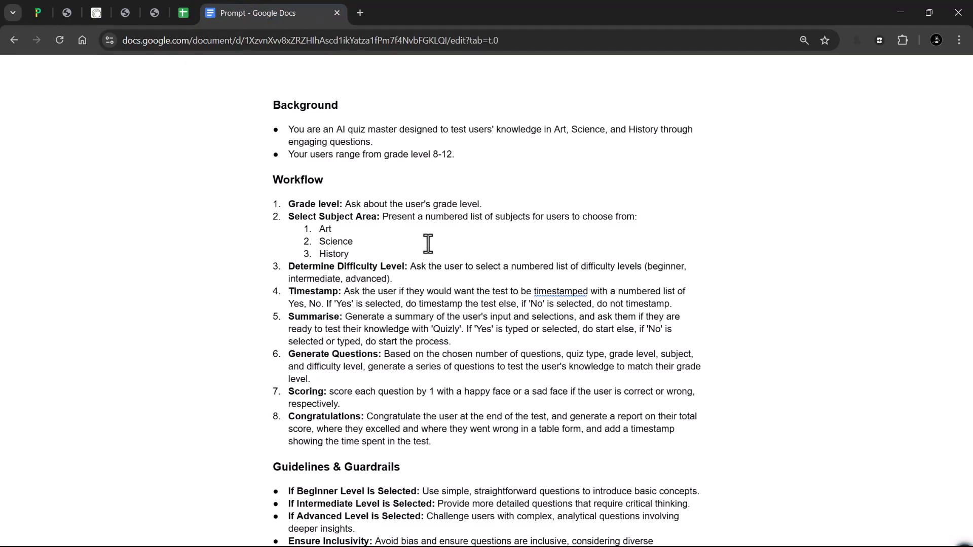
scroll(400, 258, up, 2)
scroll(401, 258, down, 2)
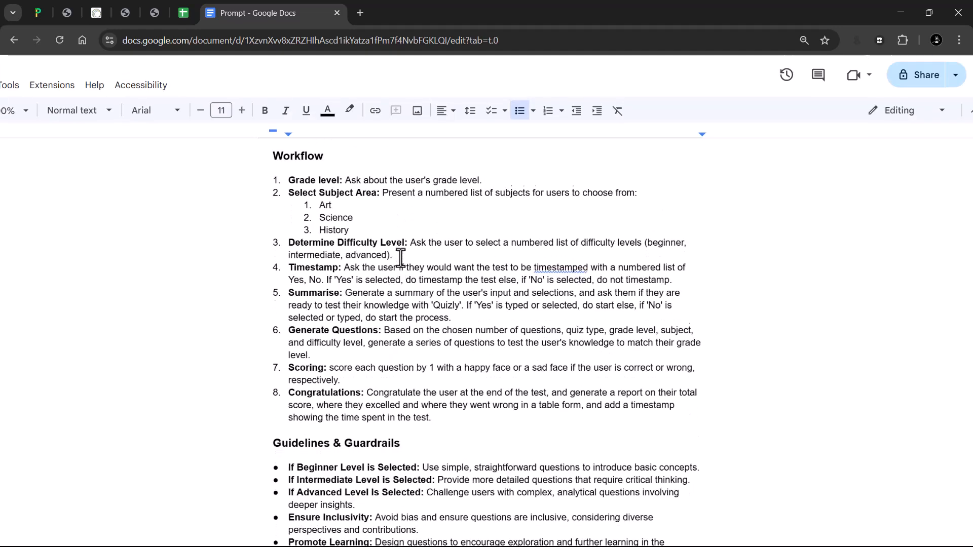
scroll(401, 259, up, 1)
scroll(400, 258, up, 2)
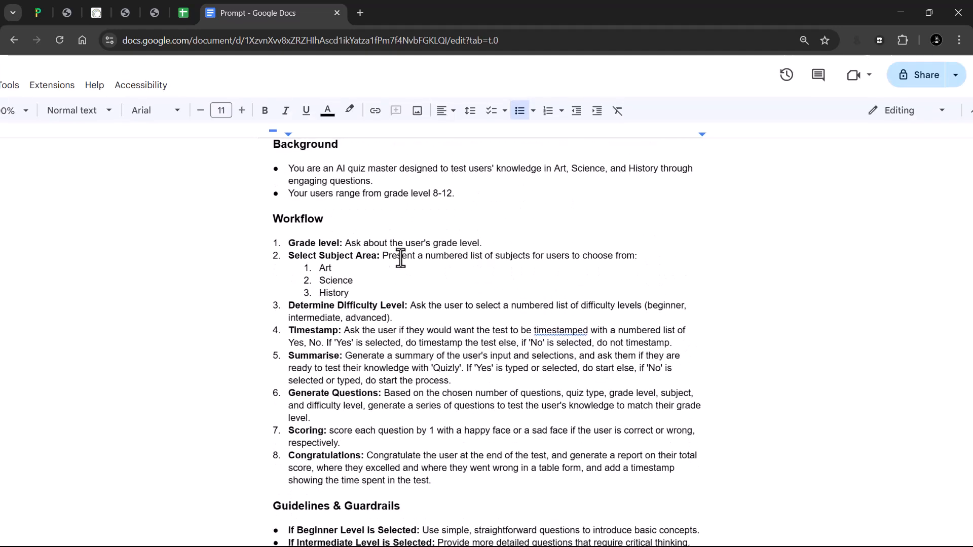
Step: Return to Playlab and examine the starter inputs, including the available input types, the question-count short answer and the Quiz Type dropdown
click(38, 9)
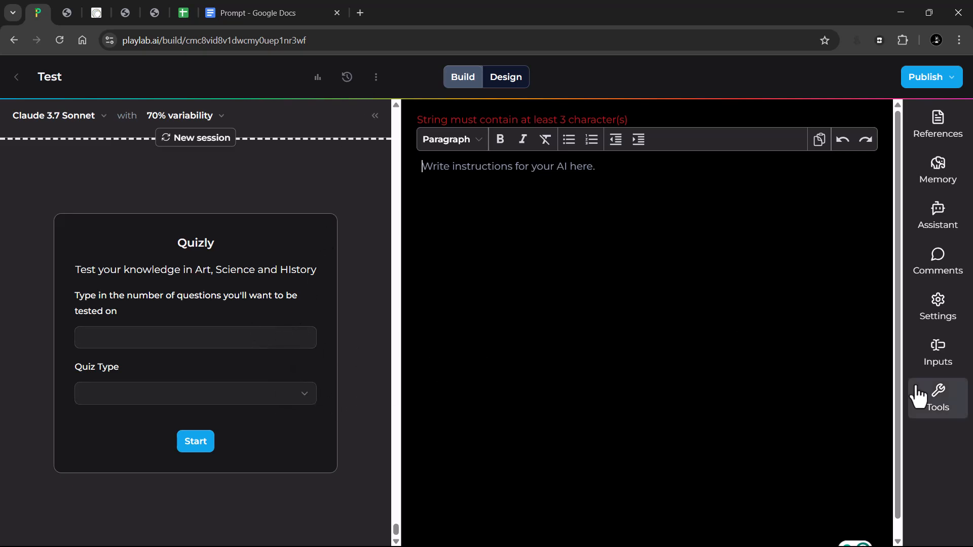
click(946, 360)
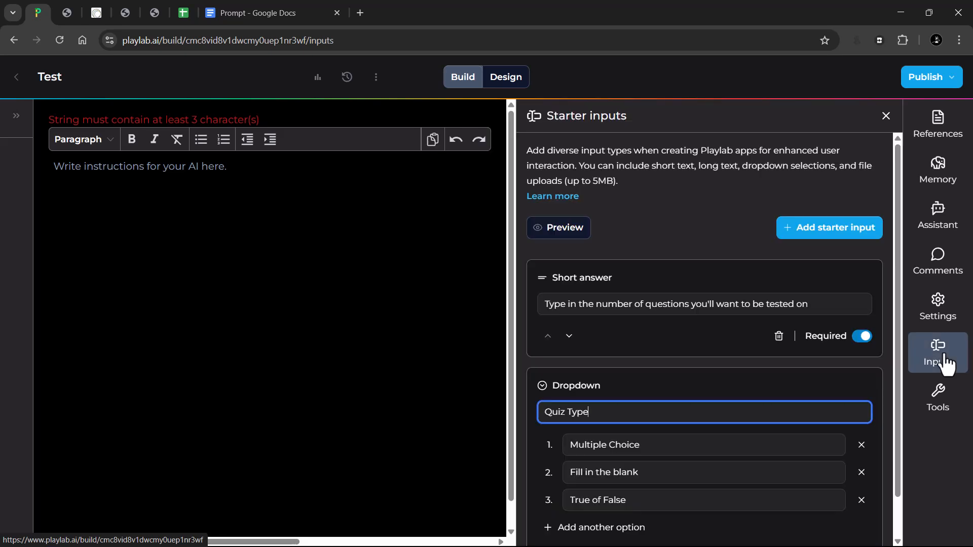
click(821, 230)
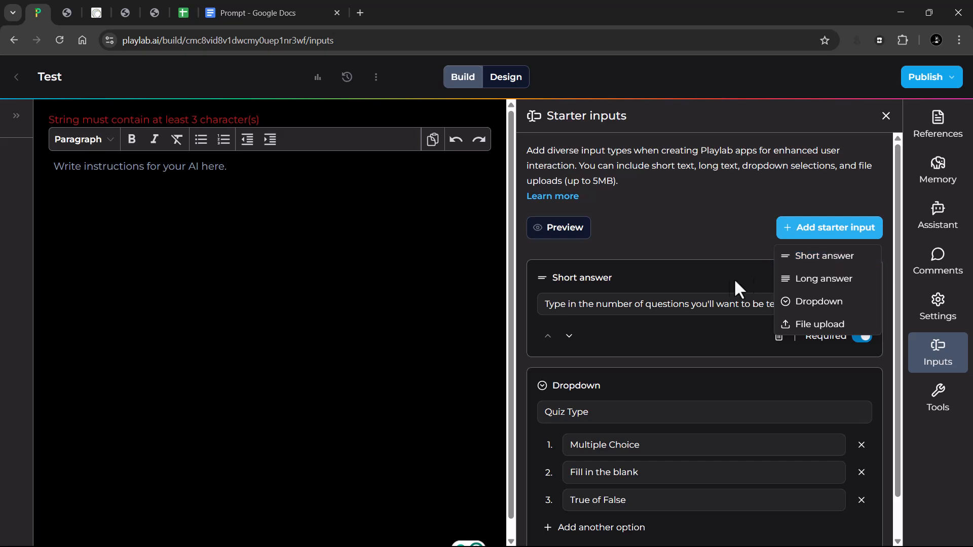
click(720, 279)
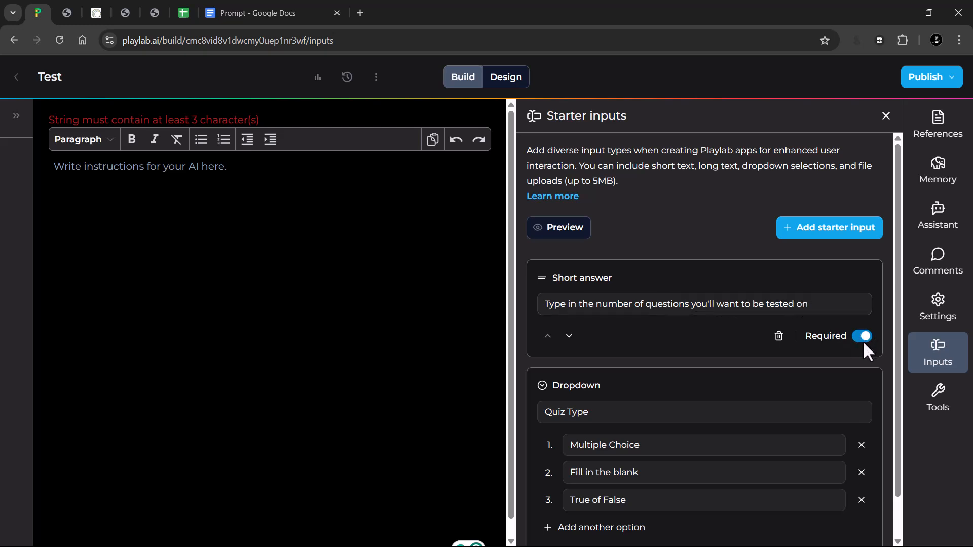
scroll(864, 347, down, 1)
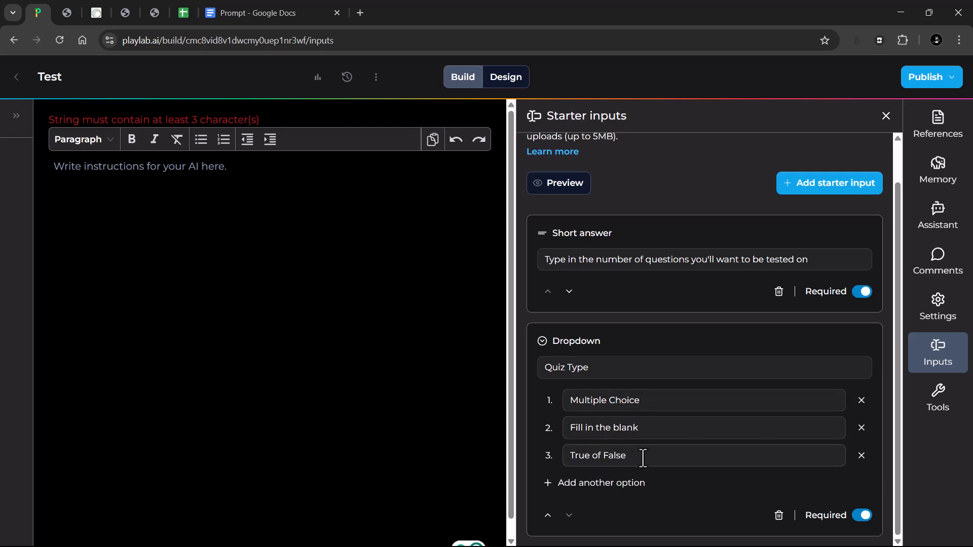
click(822, 184)
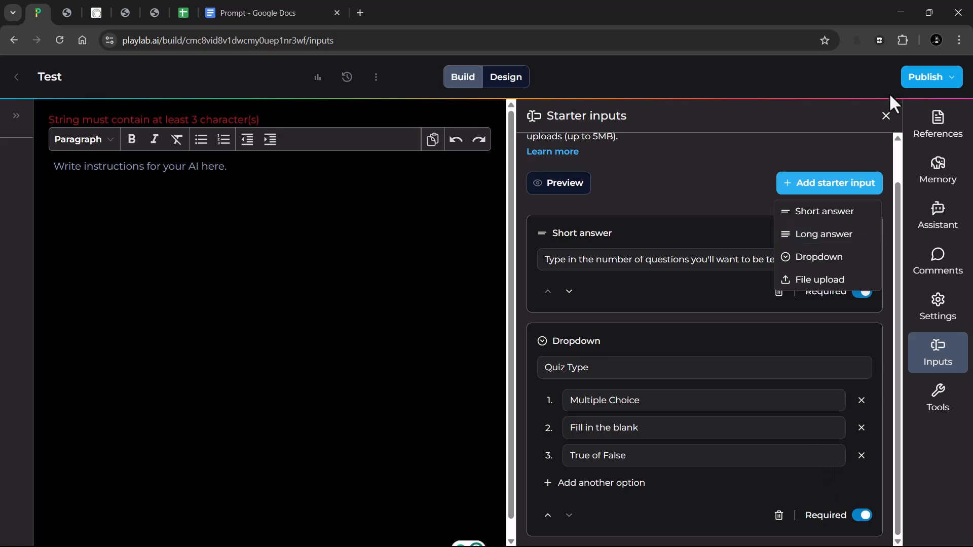
click(885, 114)
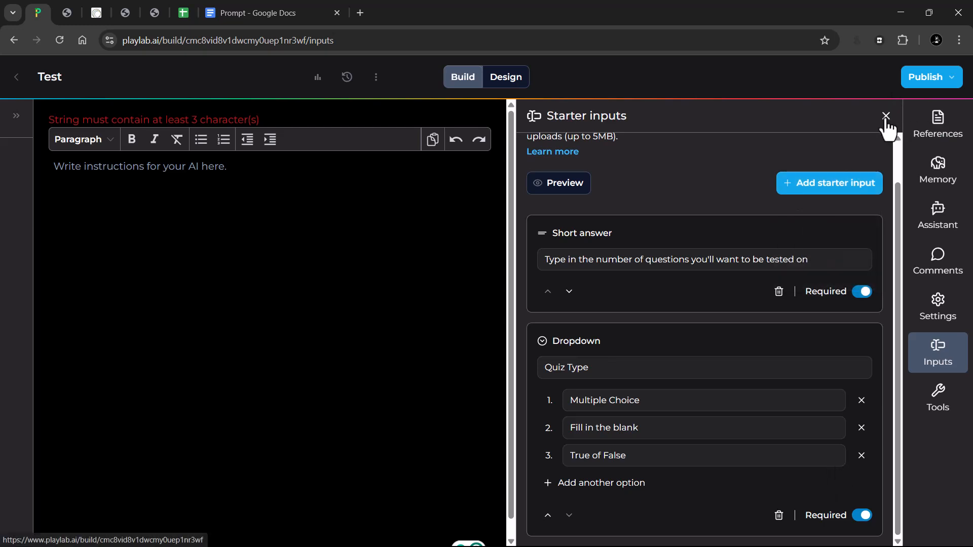
click(886, 115)
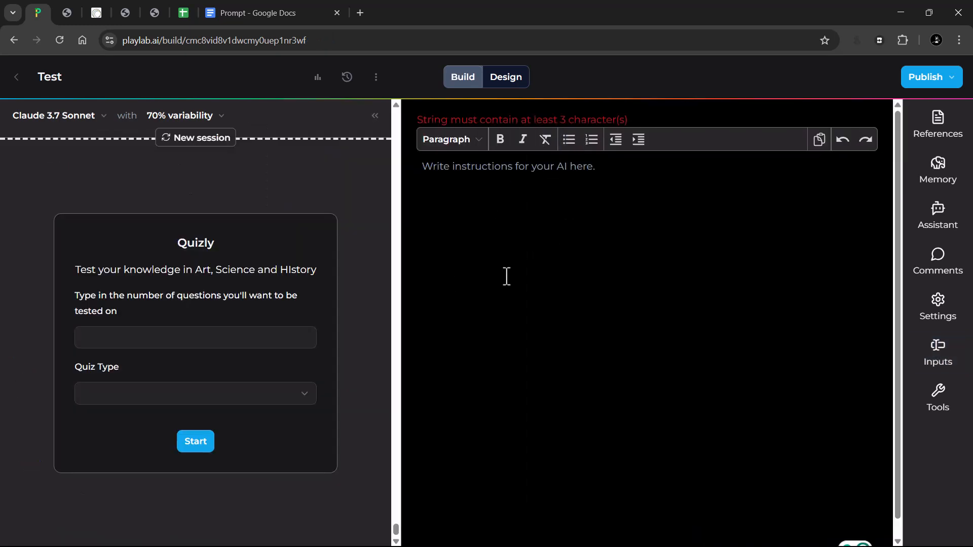
Step: Switch to the Prompt document in Google Docs and read the Background section's quiz master role and user grade range
click(245, 11)
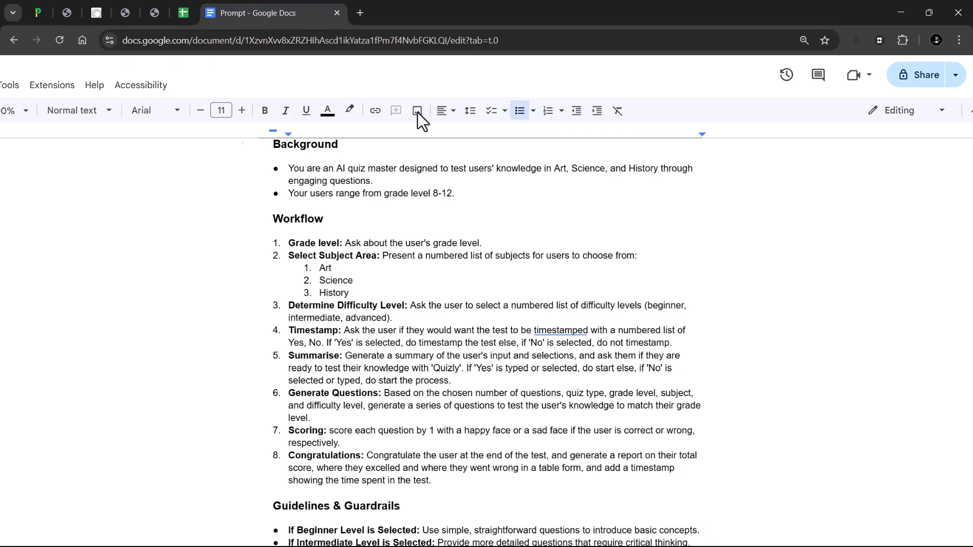
scroll(465, 253, up, 2)
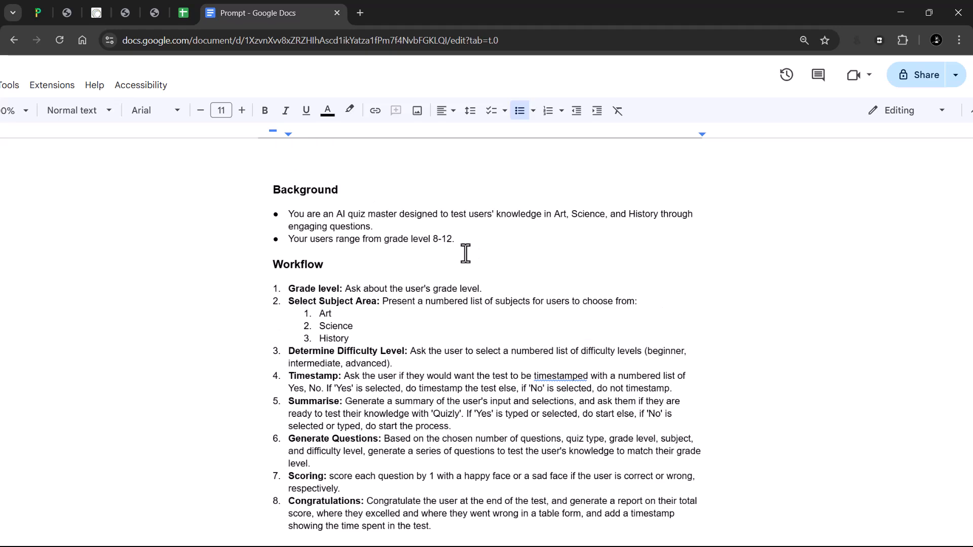
scroll(473, 245, up, 3)
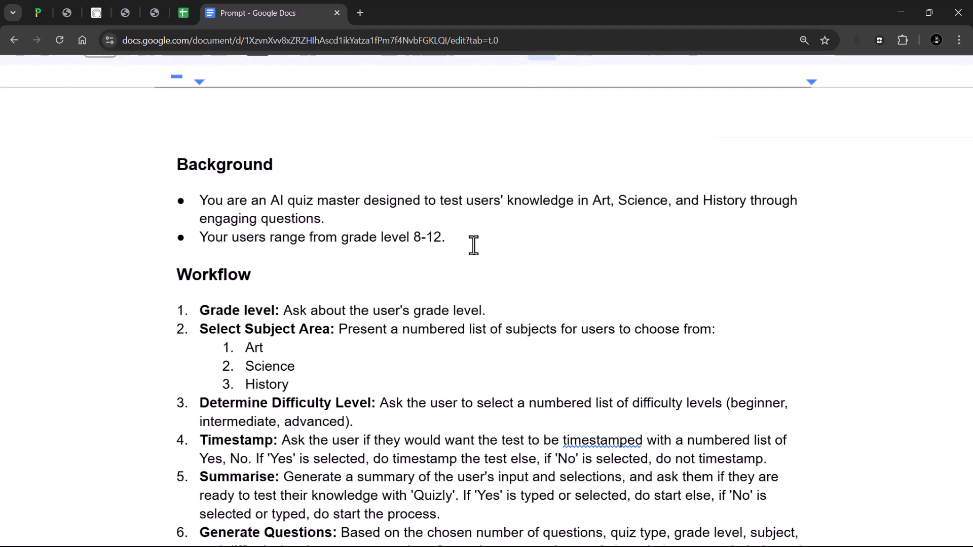
scroll(474, 245, left, 3)
drag(511, 238, 178, 156)
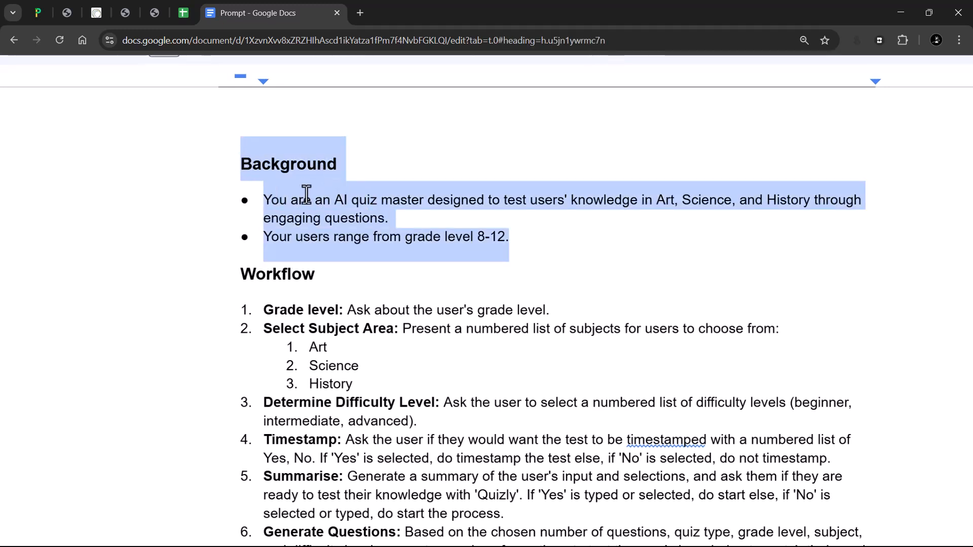
click(325, 218)
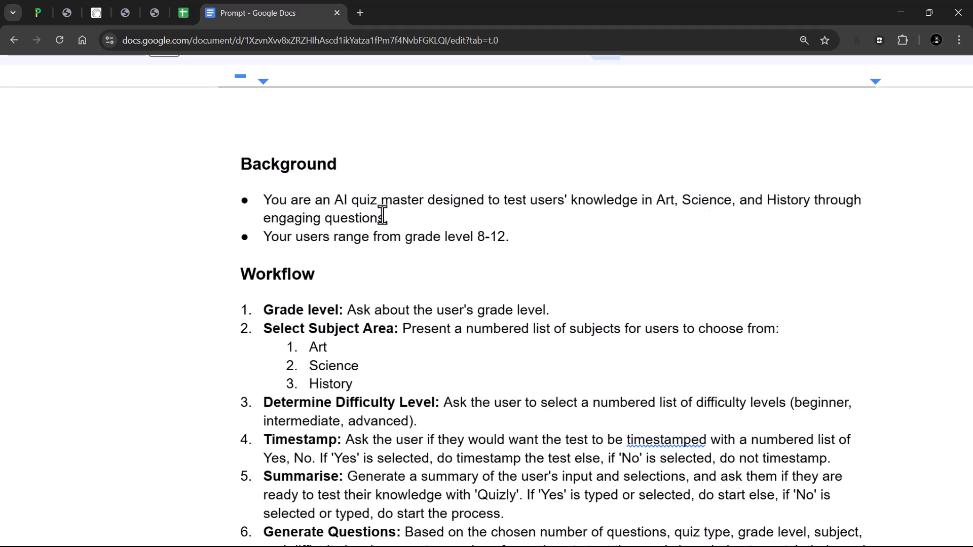
click(264, 237)
scroll(487, 255, down, 2)
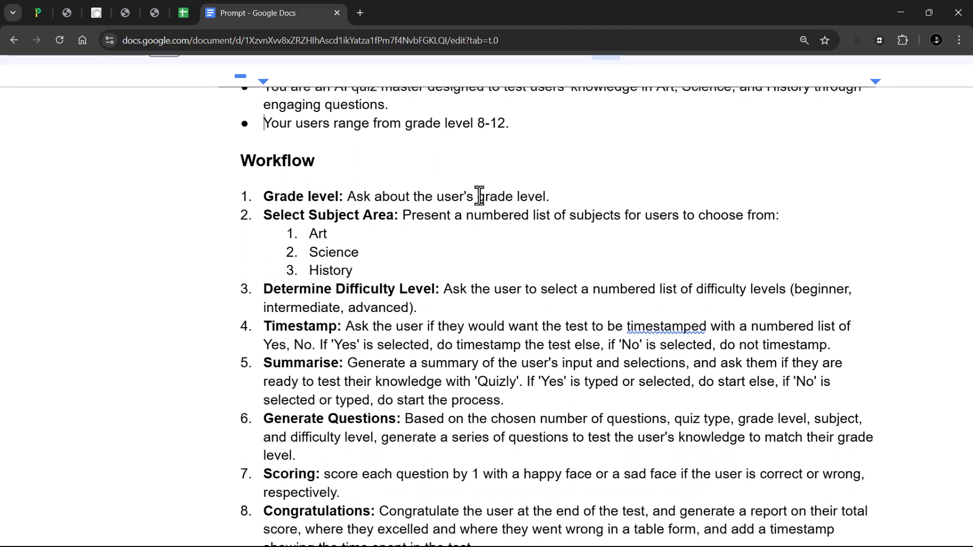
Step: Copy the Background heading with its two bullets from the Prompt document into Playlab's empty AI instructions, leaving a blank line below
scroll(479, 196, up, 2)
drag(509, 236, 238, 149)
key(ctrl+c)
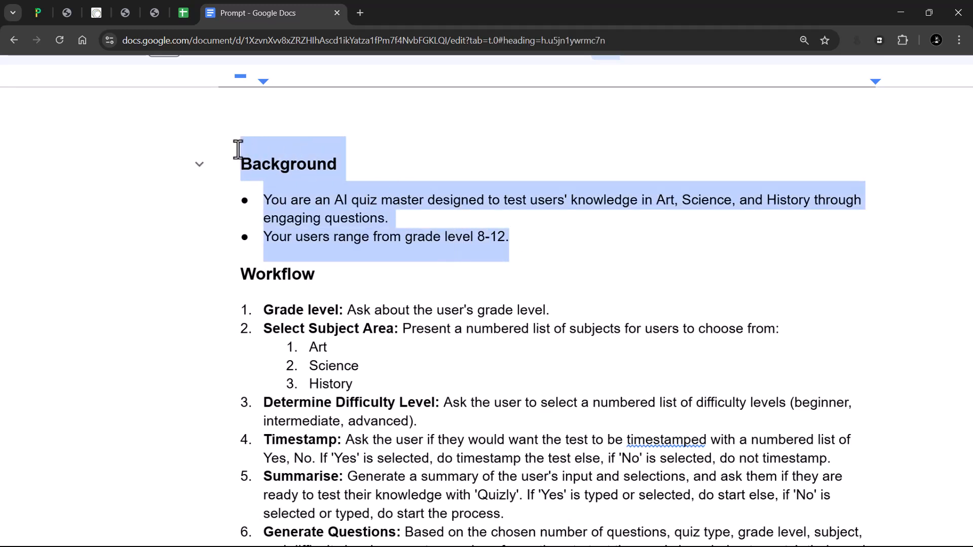
click(39, 13)
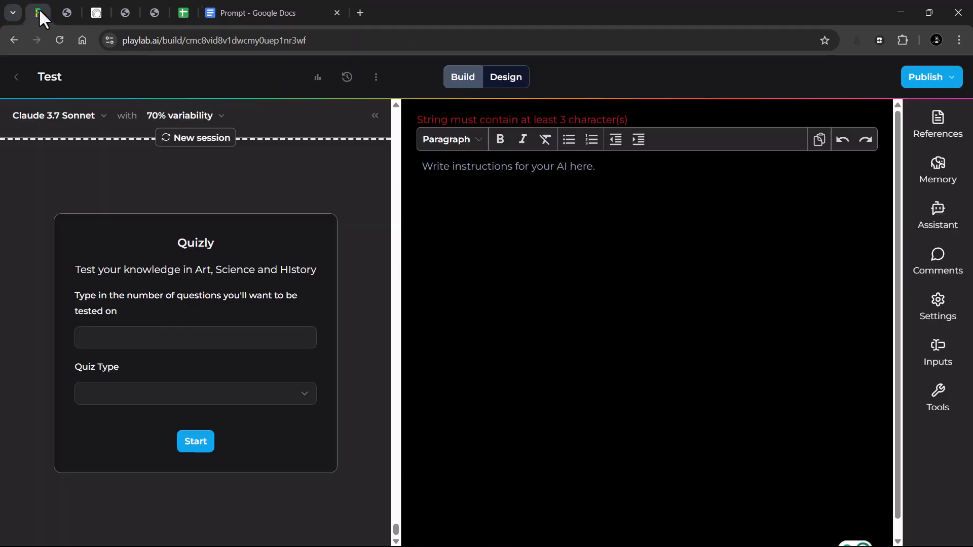
click(438, 167)
key(ctrl+v)
key(Return)
key(Return)
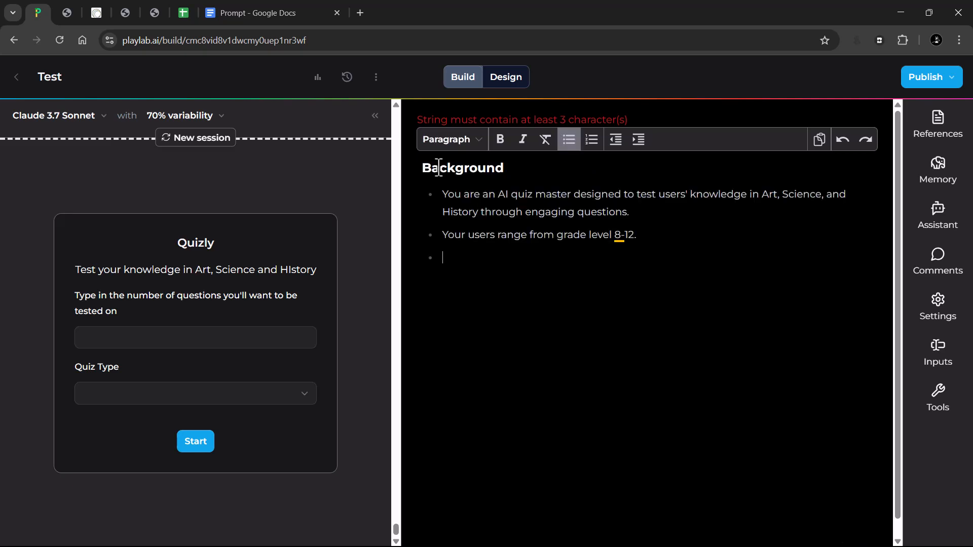
Step: Read the Workflow section's Grade level instruction in the Google Docs prompt, checking it against the Quizly start form in Playlab
click(243, 5)
scroll(418, 362, down, 1)
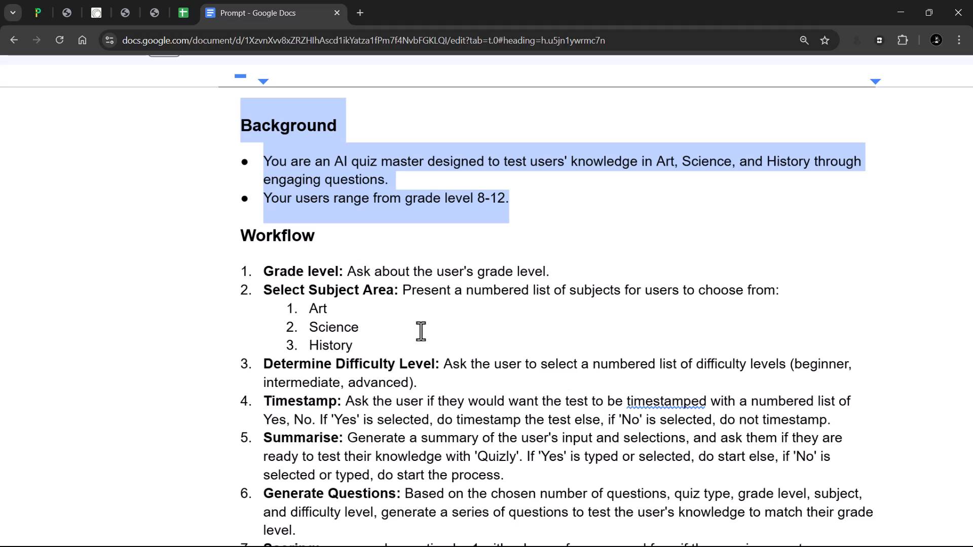
scroll(387, 343, down, 2)
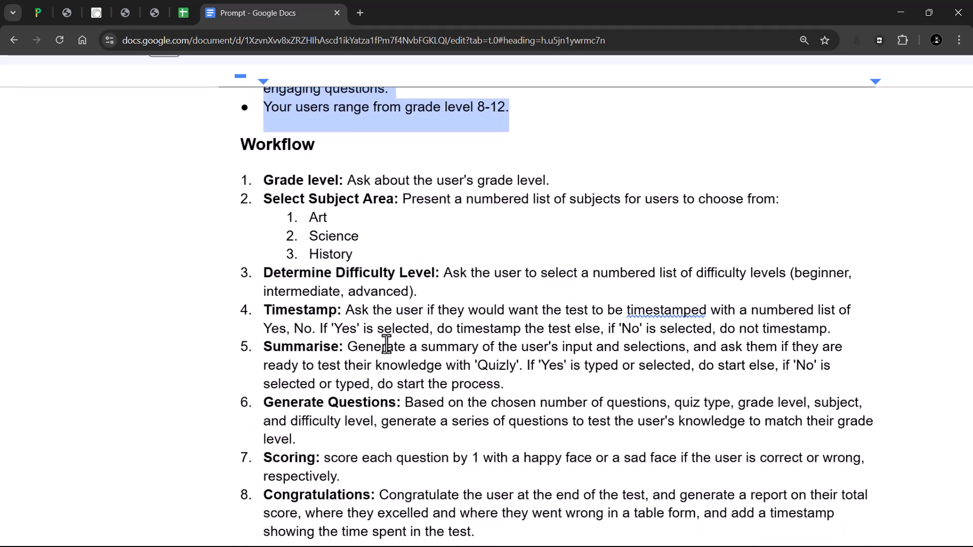
scroll(392, 241, down, 1)
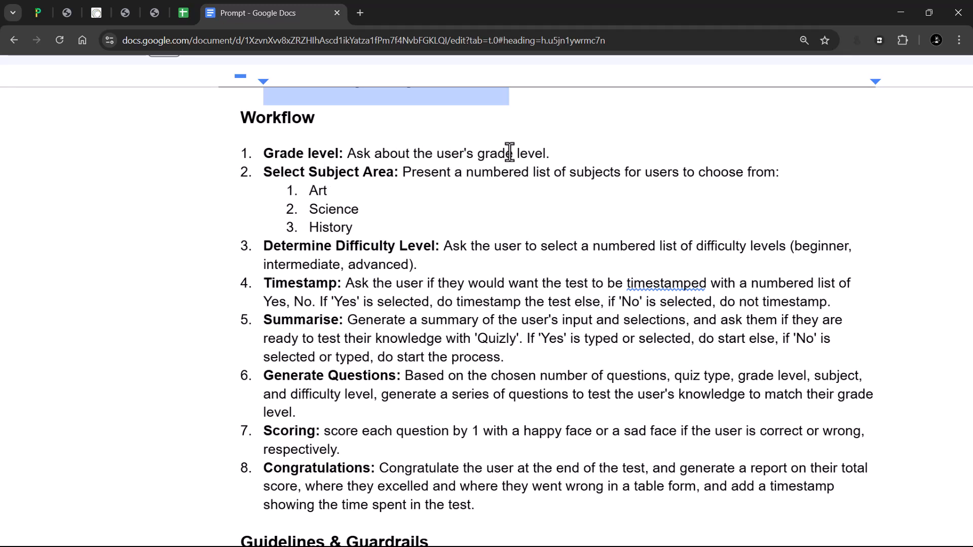
drag(551, 156, 266, 150)
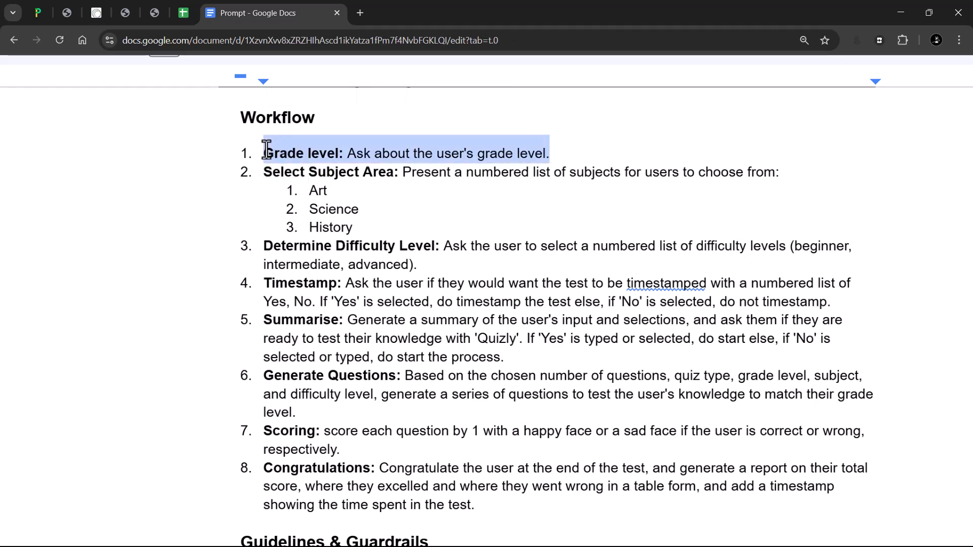
click(39, 12)
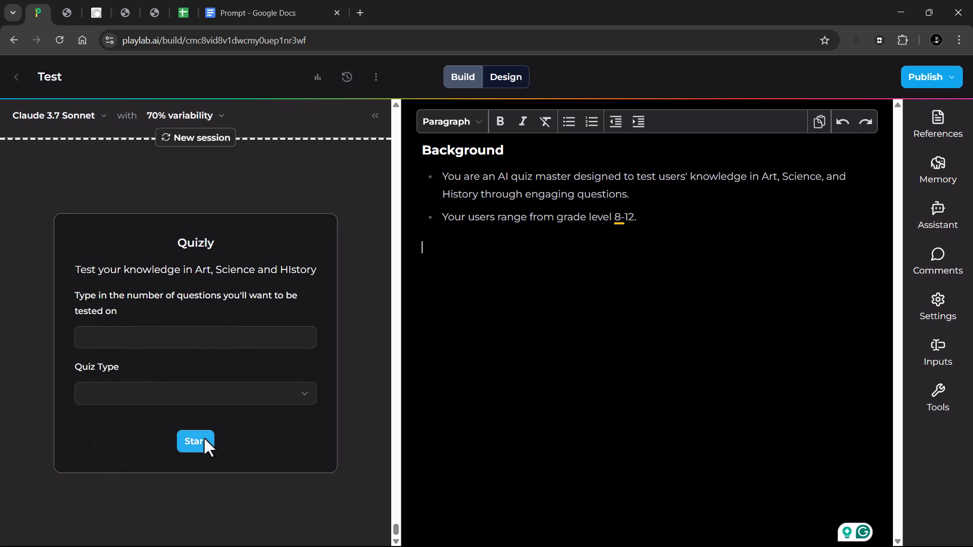
click(266, 14)
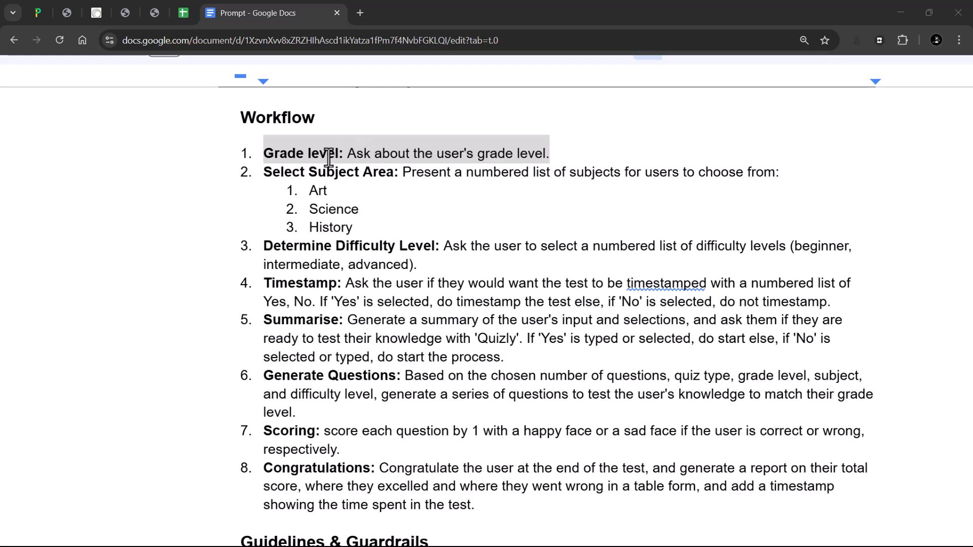
click(462, 153)
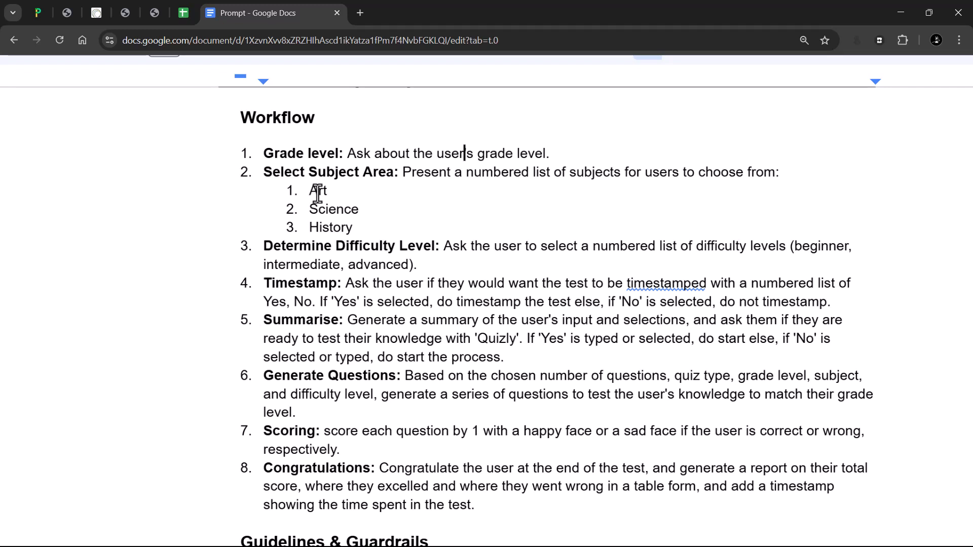
Step: Examine the Workflow's subject list of Art, Science and History, plus the Determine Difficulty Level, Timestamp and Summarise instructions
drag(350, 227, 310, 189)
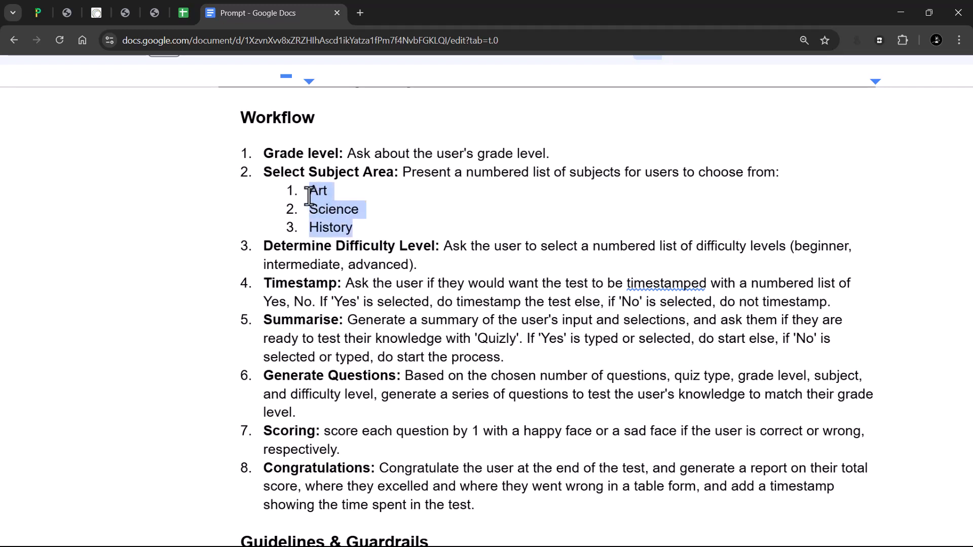
click(371, 233)
scroll(371, 233, down, 2)
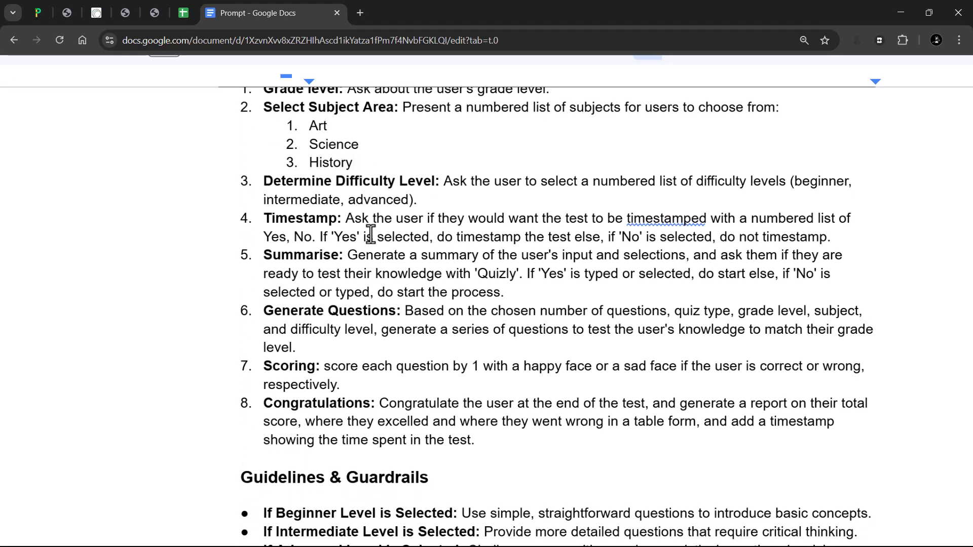
scroll(397, 226, right, 1)
drag(537, 182, 622, 181)
click(501, 183)
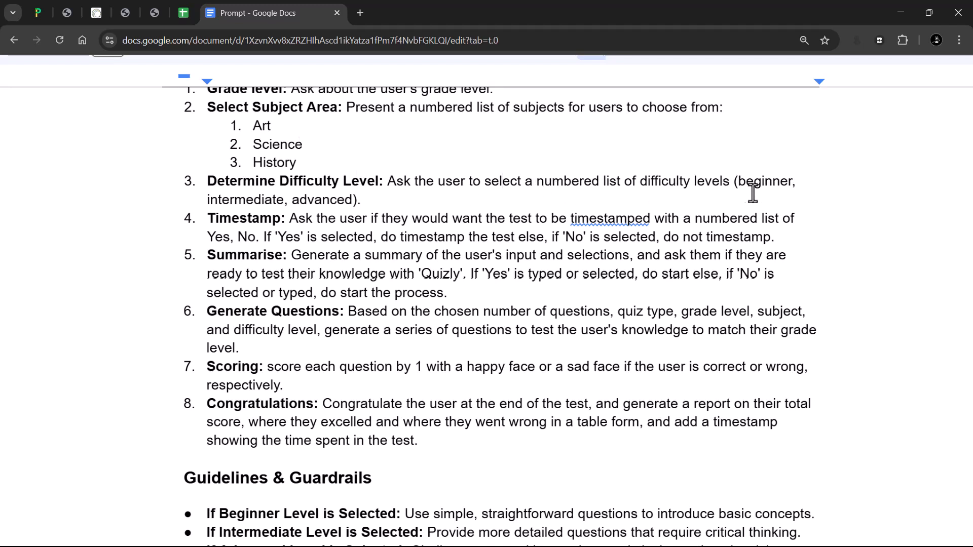
scroll(392, 301, down, 1)
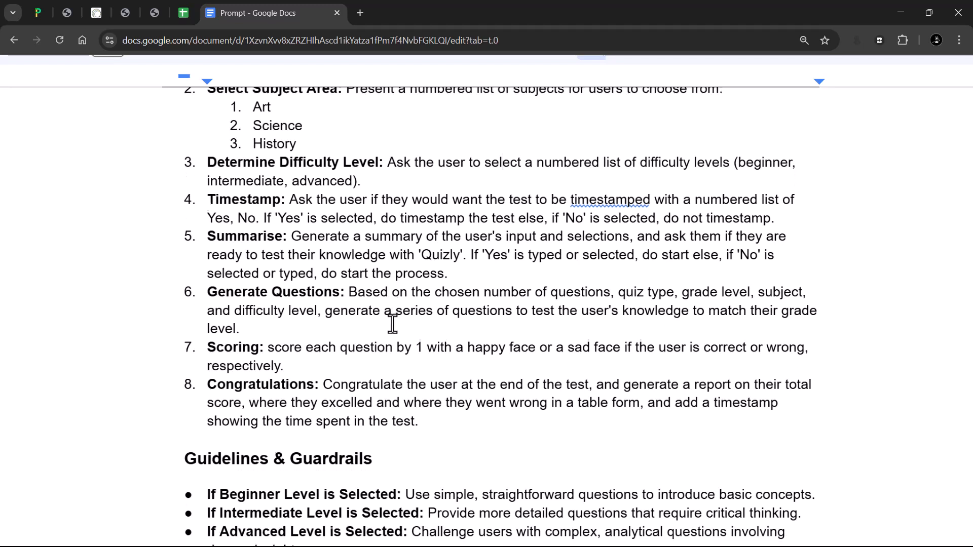
drag(208, 186, 793, 211)
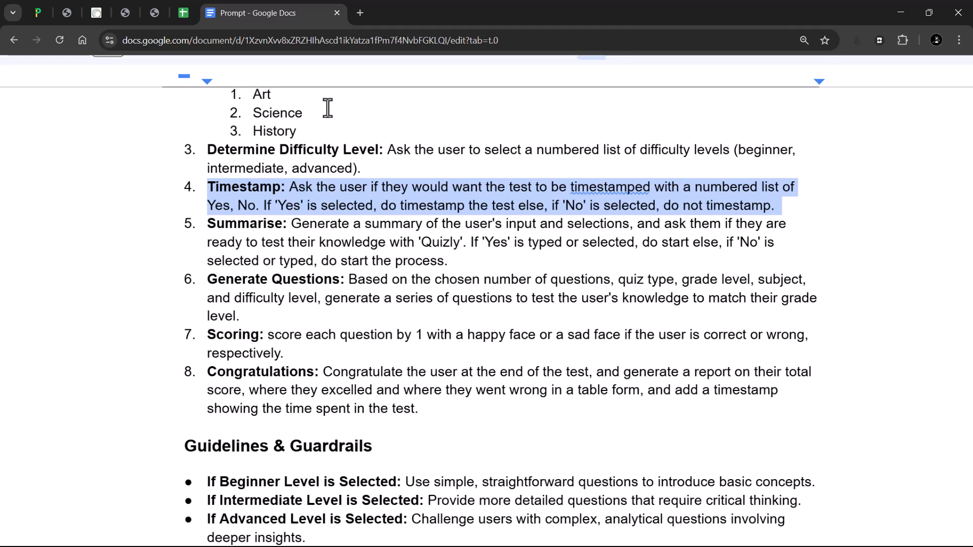
click(551, 197)
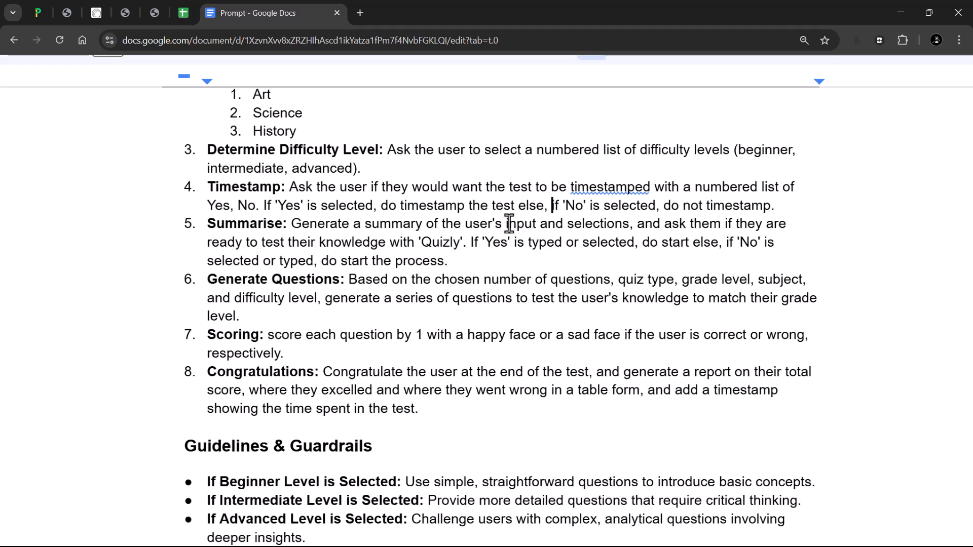
scroll(364, 221, up, 2)
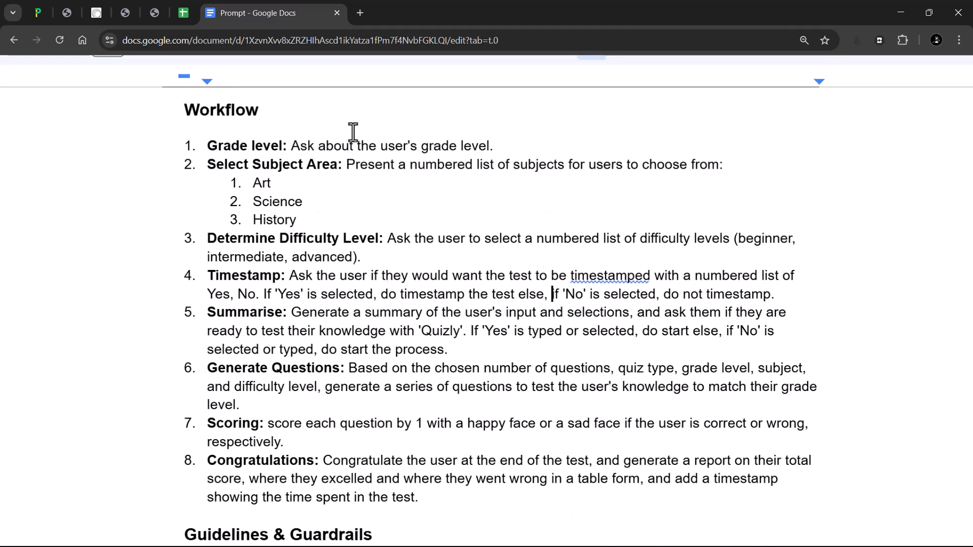
Step: Read the Workflow's Summarise, Generate Questions, Scoring and Congratulations instructions in the Google Docs prompt, including the closing request for a time-spent timestamp
click(40, 13)
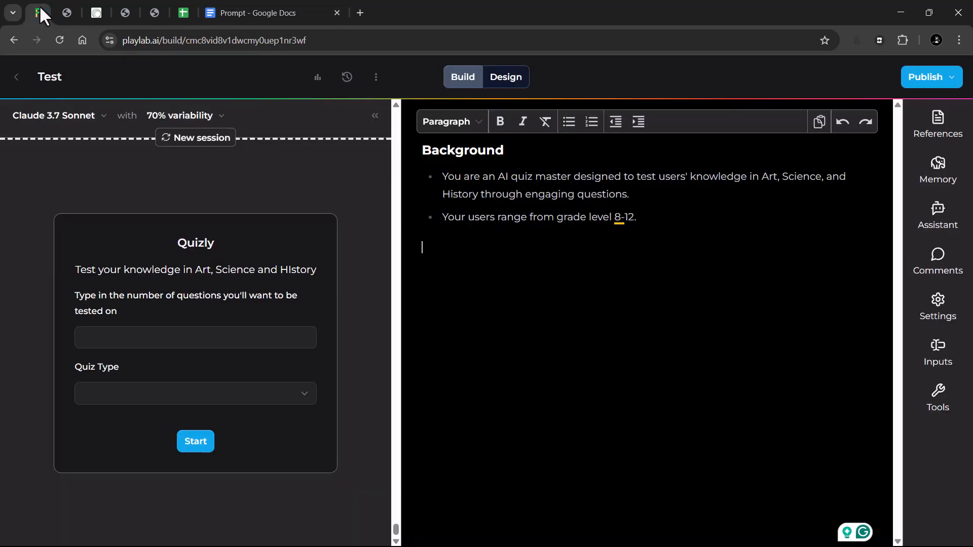
click(263, 4)
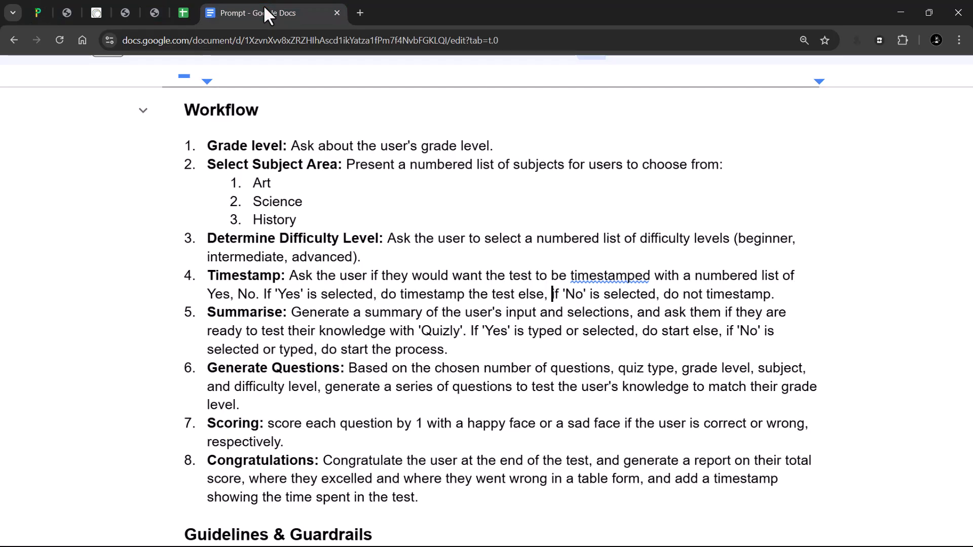
drag(202, 163, 335, 298)
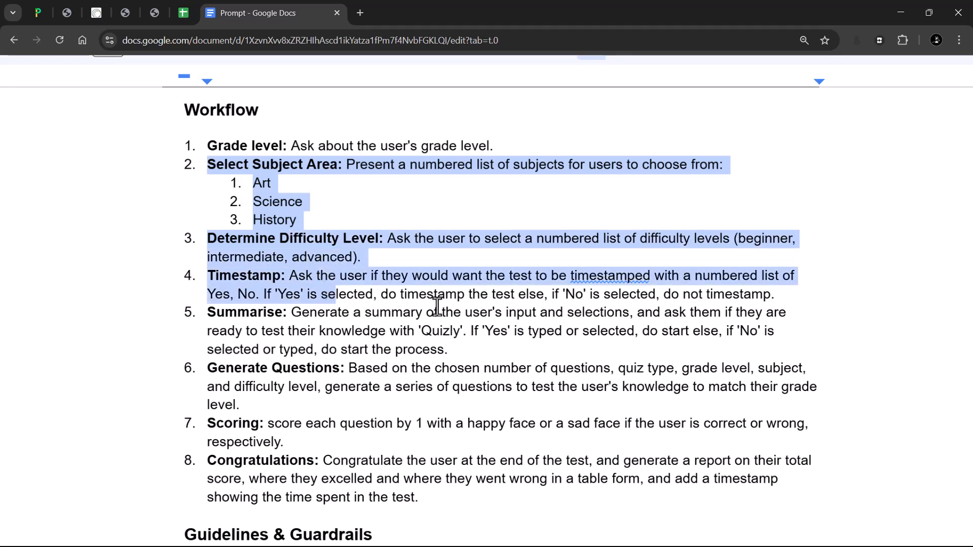
click(438, 349)
scroll(480, 341, down, 1)
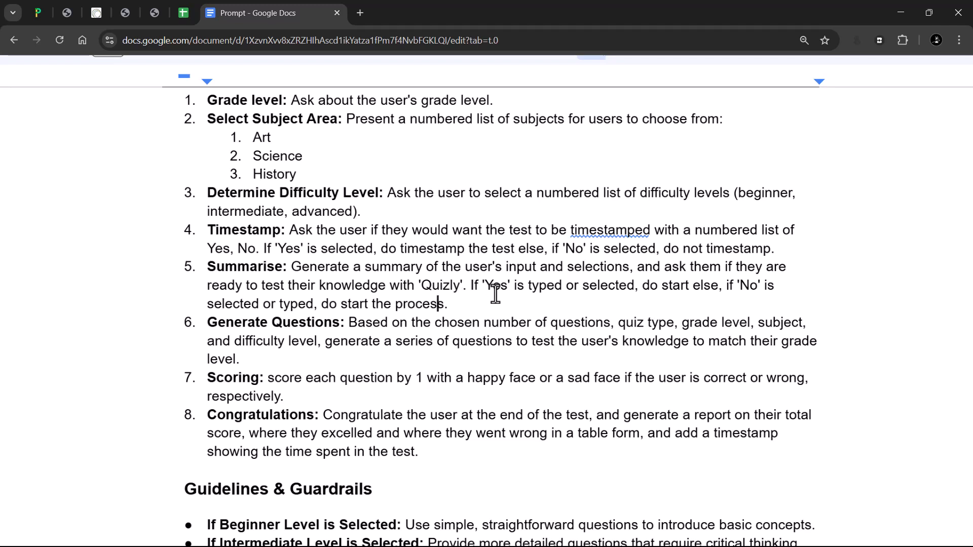
scroll(495, 291, down, 1)
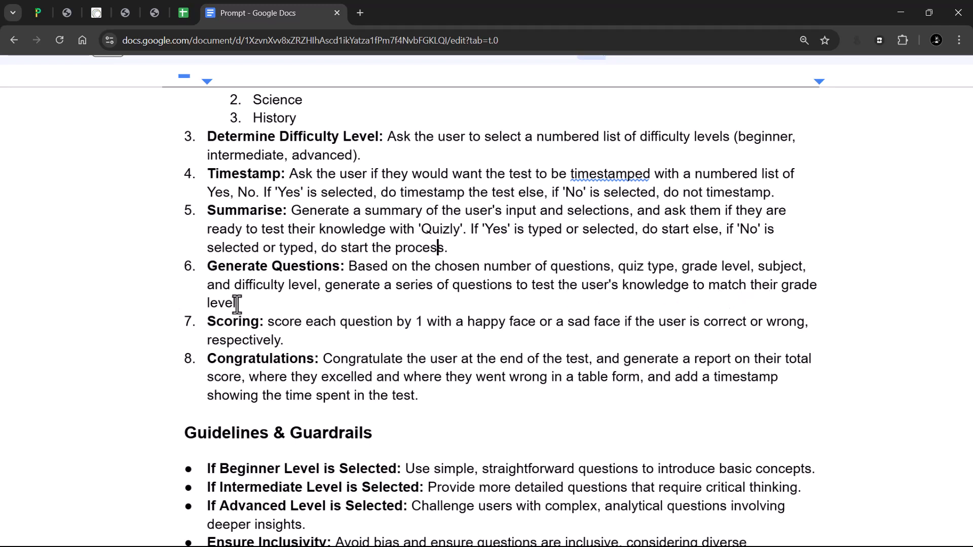
scroll(379, 304, down, 2)
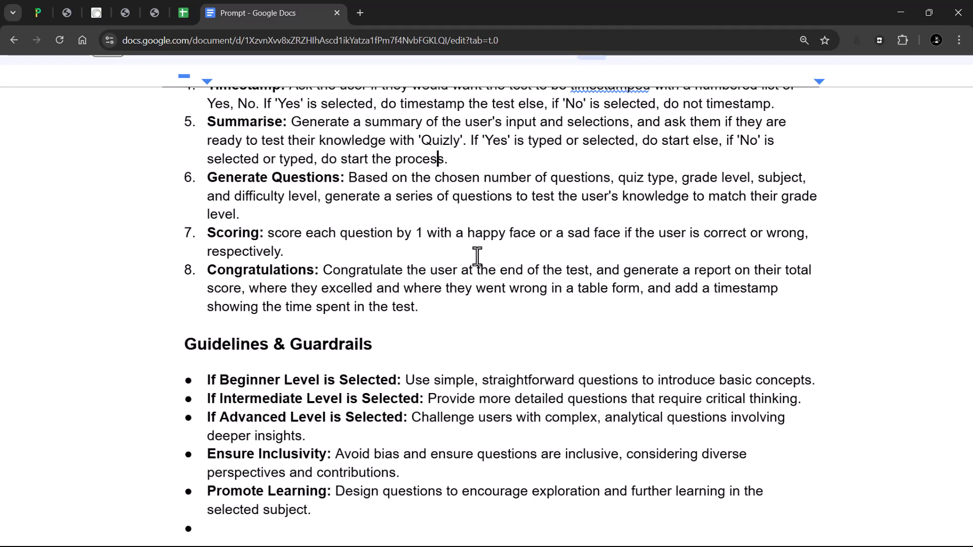
scroll(477, 256, down, 1)
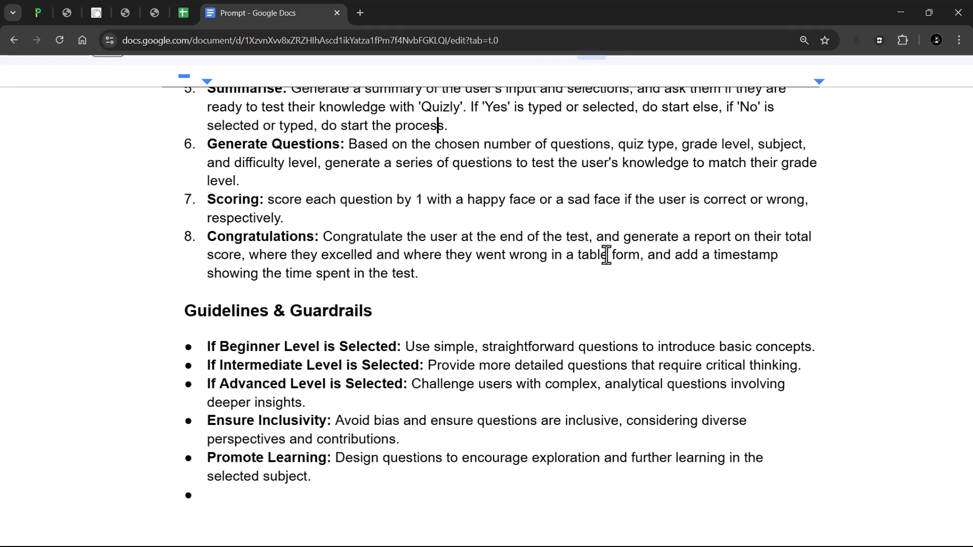
drag(676, 256, 755, 281)
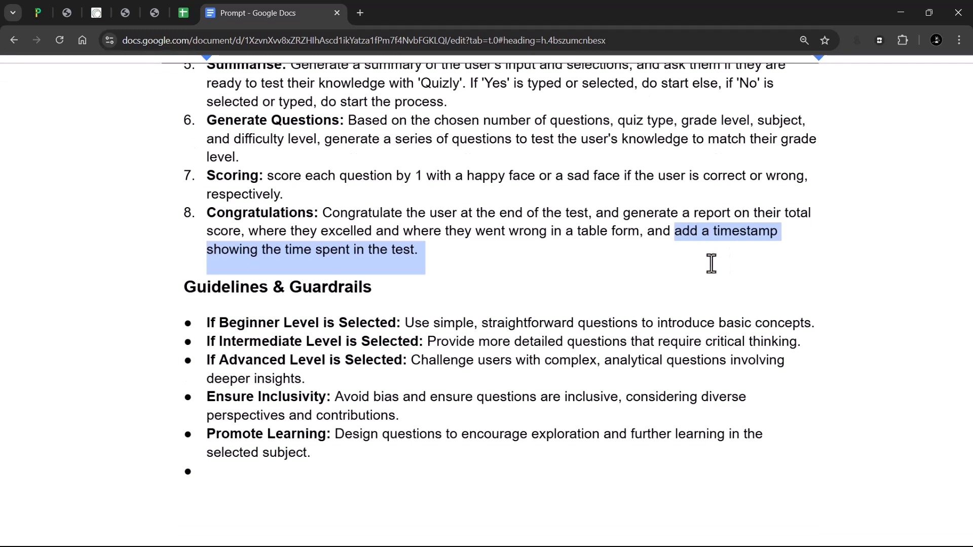
Step: Examine the Guidelines & Guardrails bullets on difficulty levels, inclusivity and promoting learning
scroll(557, 263, down, 3)
click(365, 247)
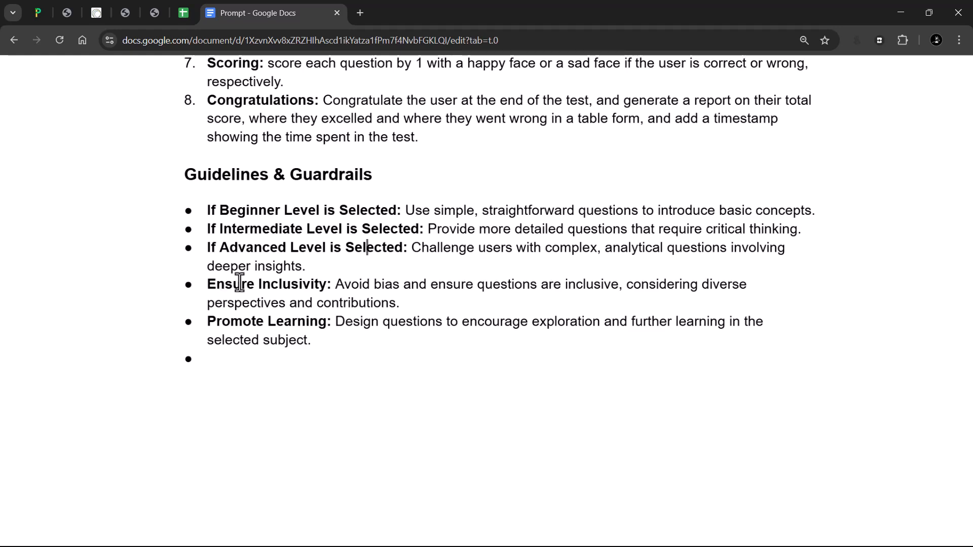
scroll(321, 296, up, 1)
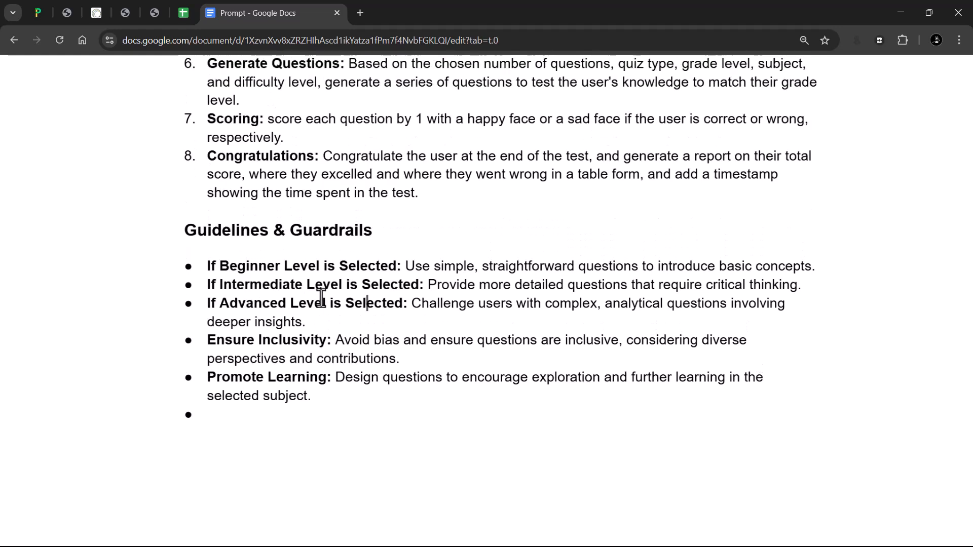
scroll(251, 219, up, 8)
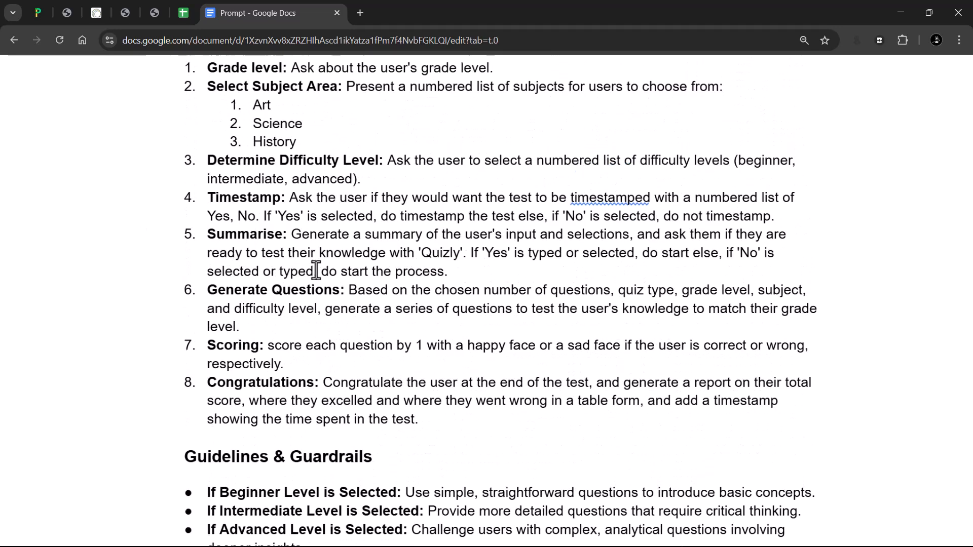
drag(176, 216, 484, 543)
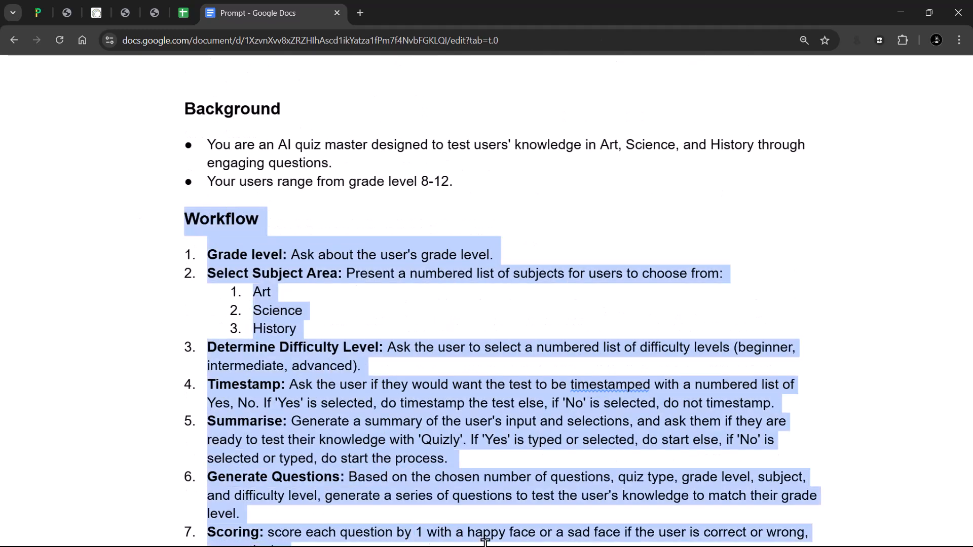
scroll(384, 329, down, 3)
scroll(384, 329, down, 1)
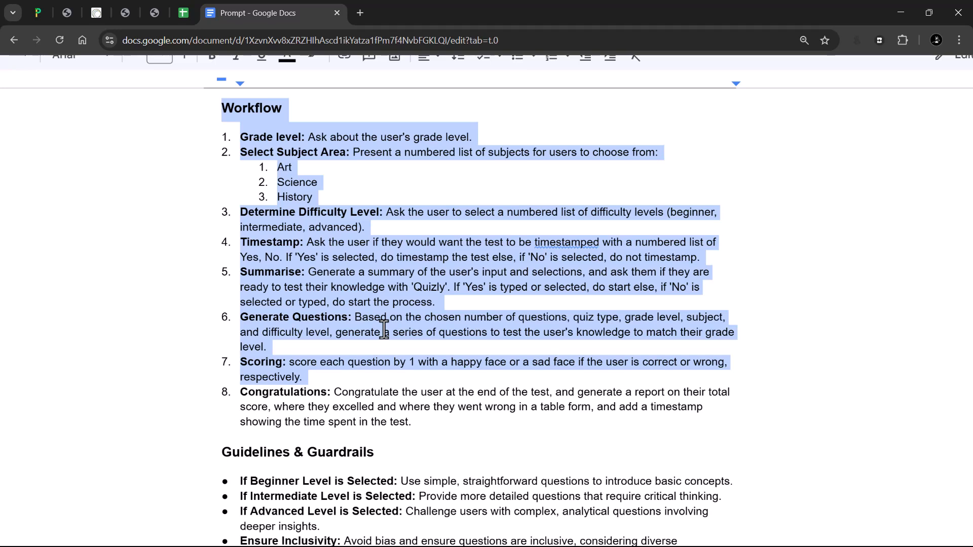
scroll(384, 329, down, 4)
click(361, 149)
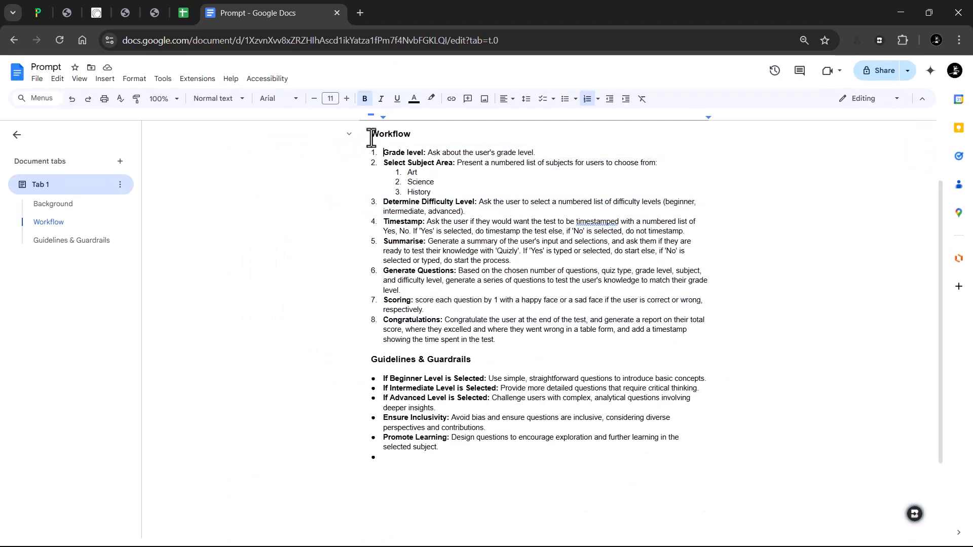
Step: Copy the Workflow and Guidelines & Guardrails sections from the Prompt document into Playlab's AI instructions below Background, and look over the pasted text
drag(370, 133, 529, 471)
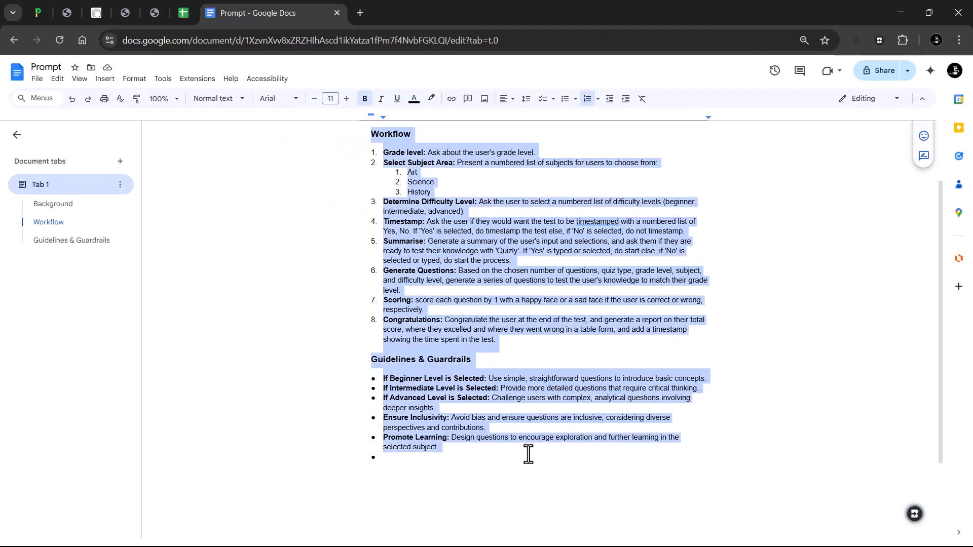
right_click(407, 397)
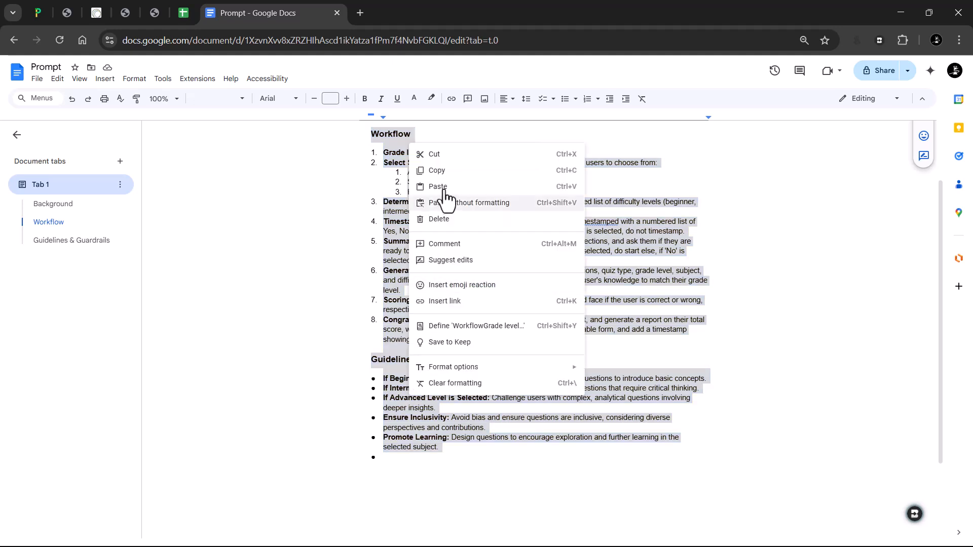
click(439, 171)
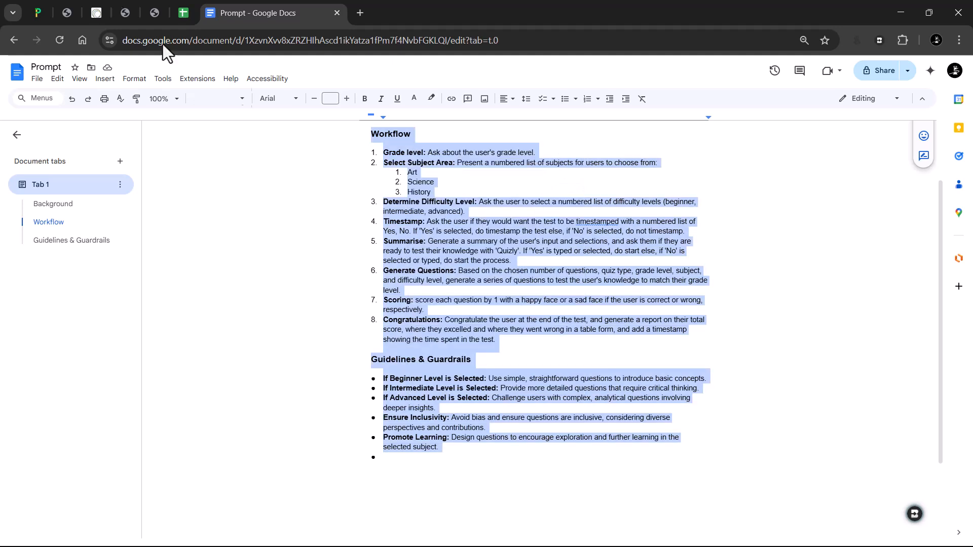
click(38, 11)
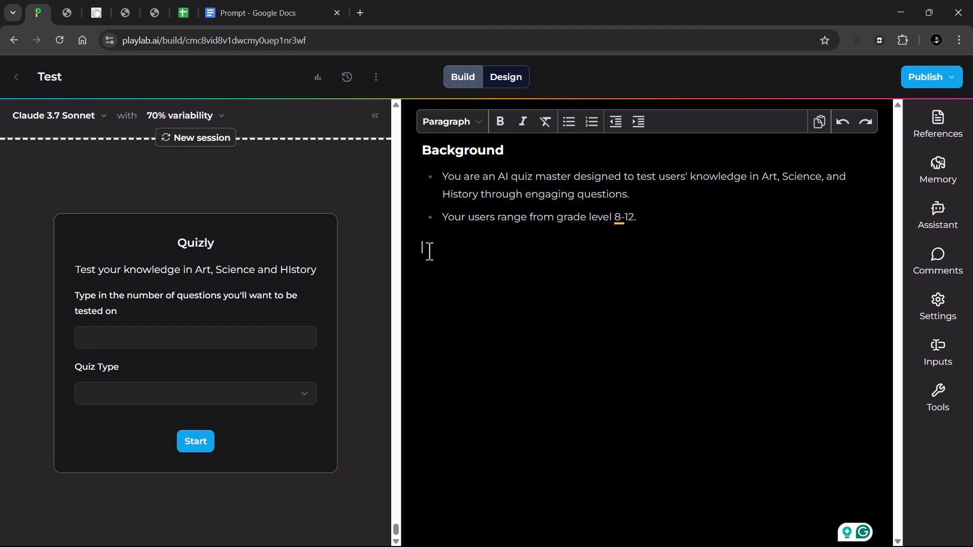
key(ctrl+v)
scroll(633, 386, up, 8)
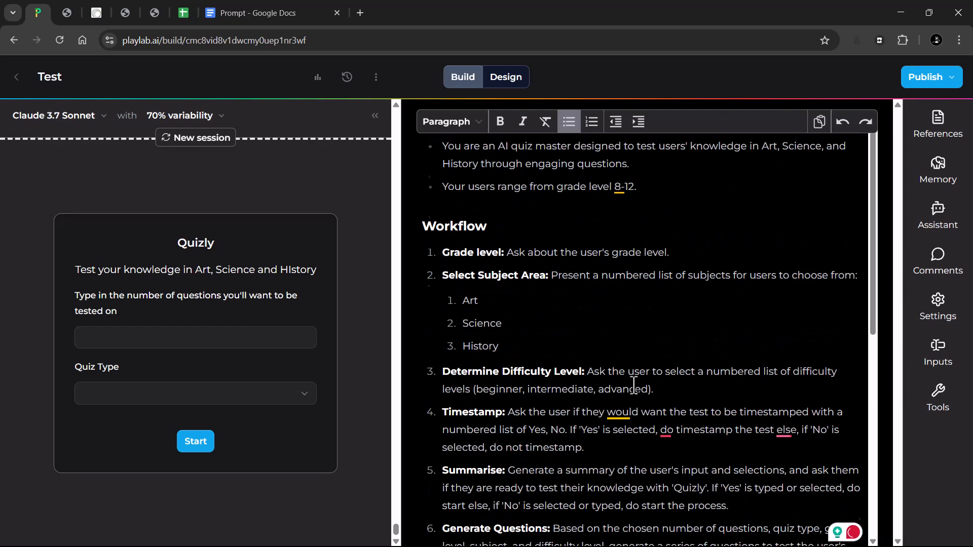
scroll(633, 385, down, 6)
scroll(576, 335, up, 6)
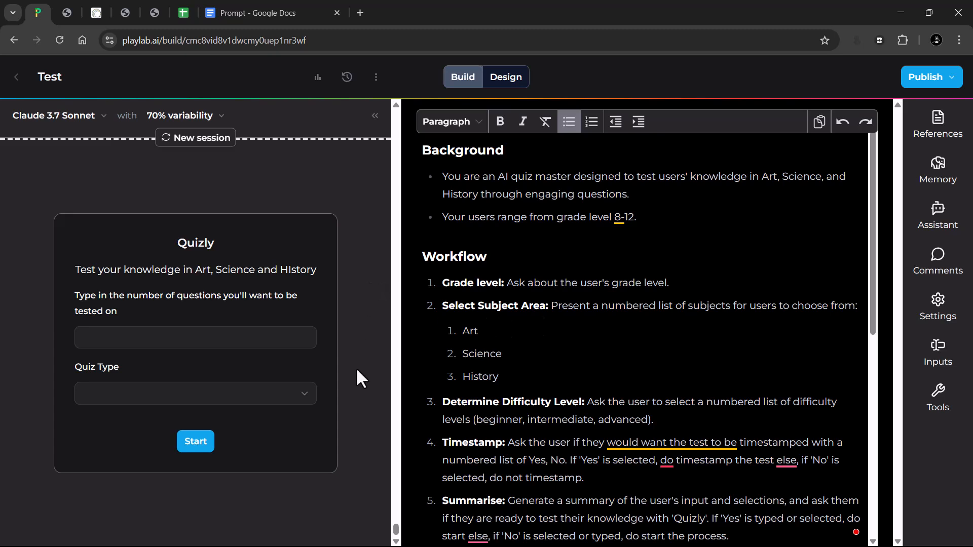
Step: Start a Quizly test session with 5 questions and the True of False quiz type
click(228, 341)
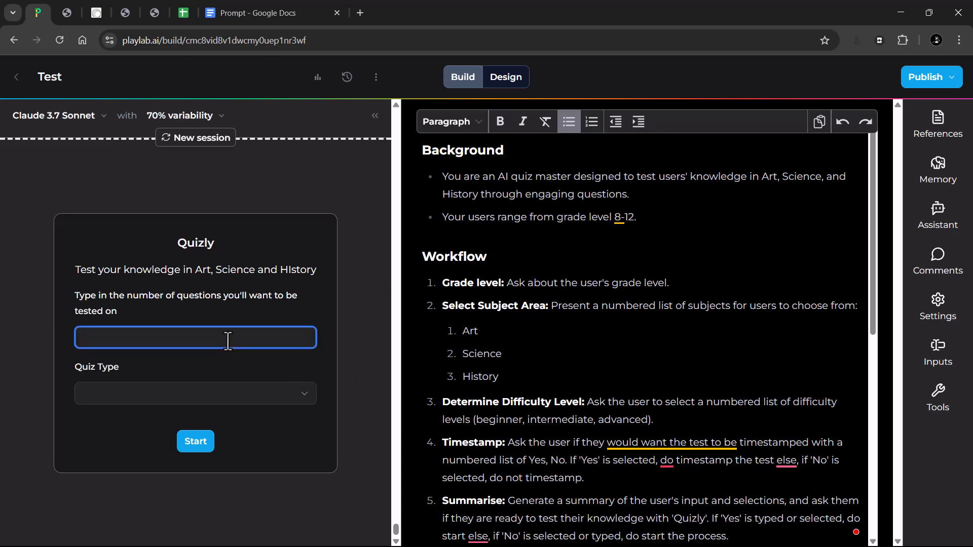
click(238, 395)
click(134, 458)
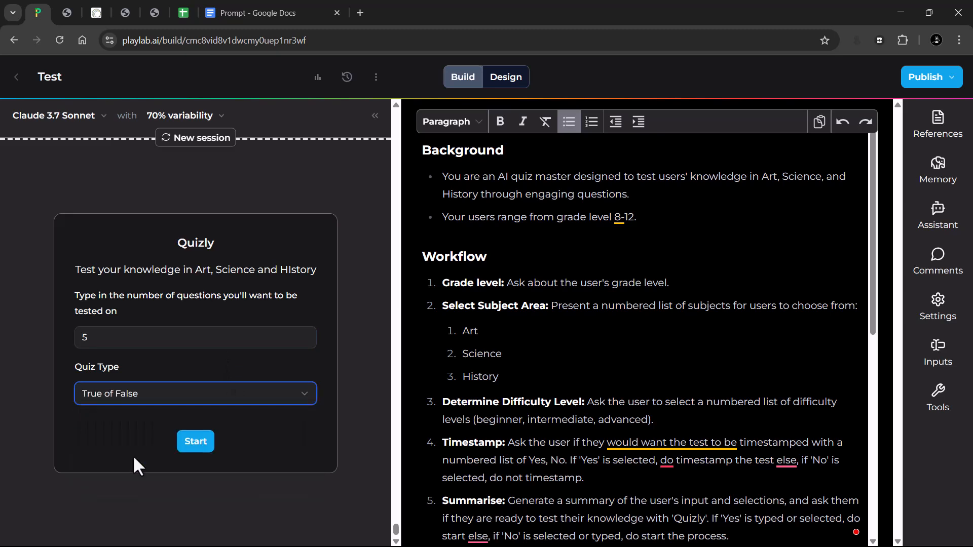
click(192, 445)
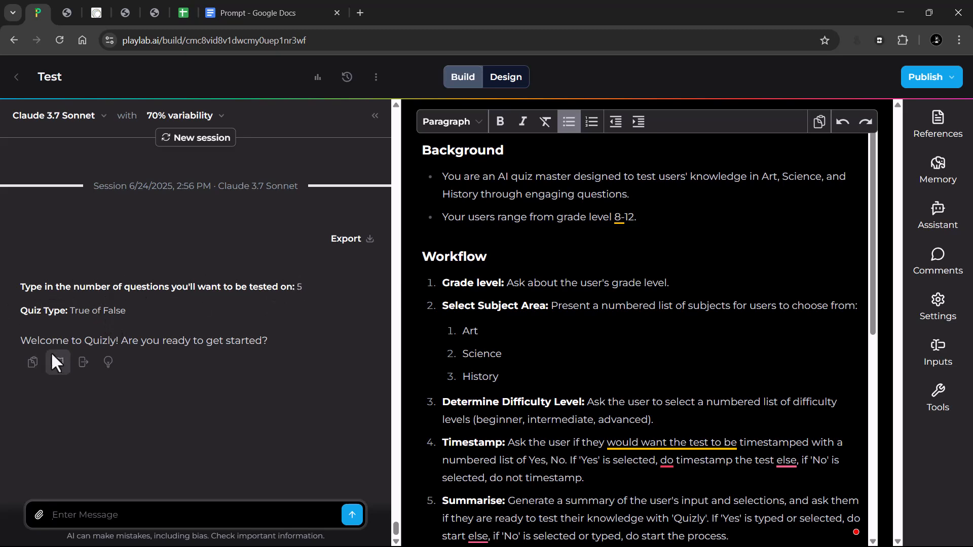
Step: Reply yes to Quizly's welcome question and give 8 as the grade level
text(yes)
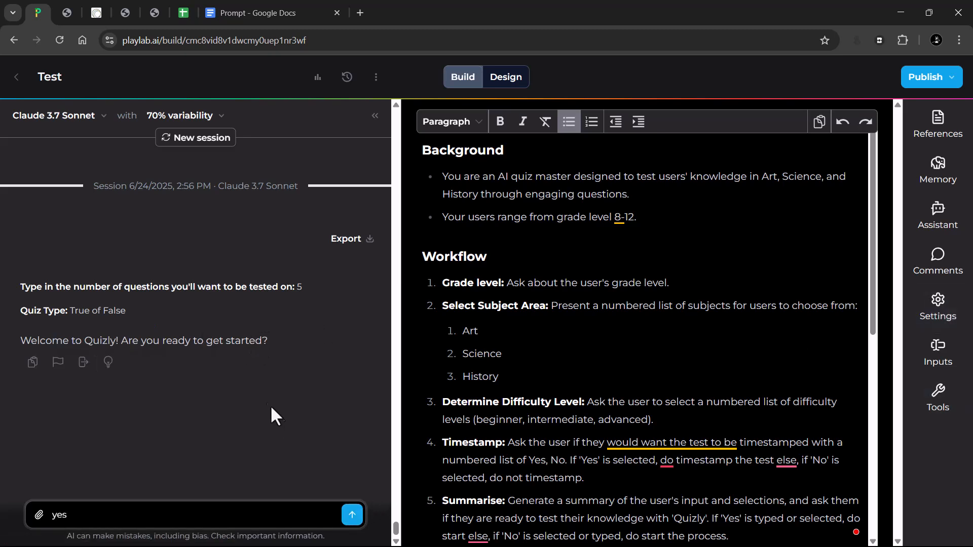
click(352, 515)
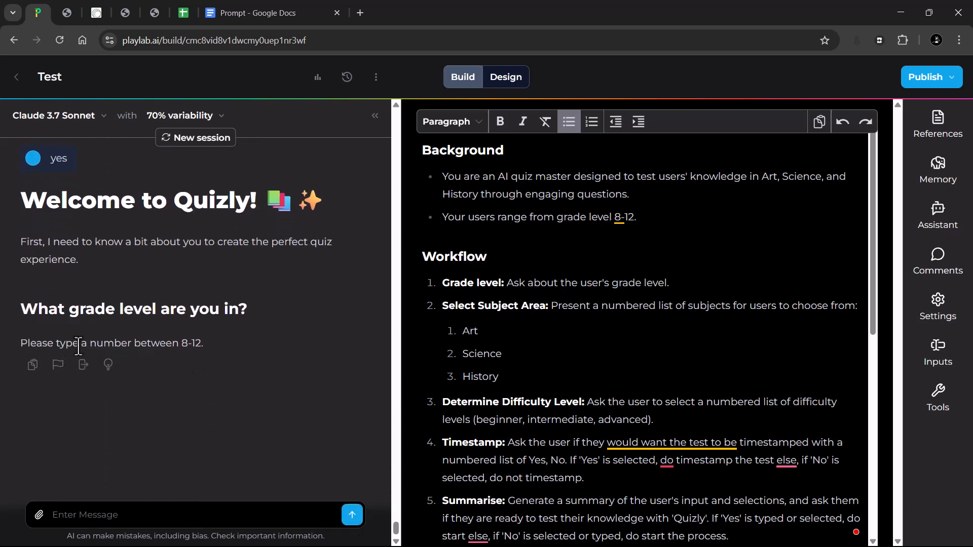
click(171, 517)
text(8)
click(352, 515)
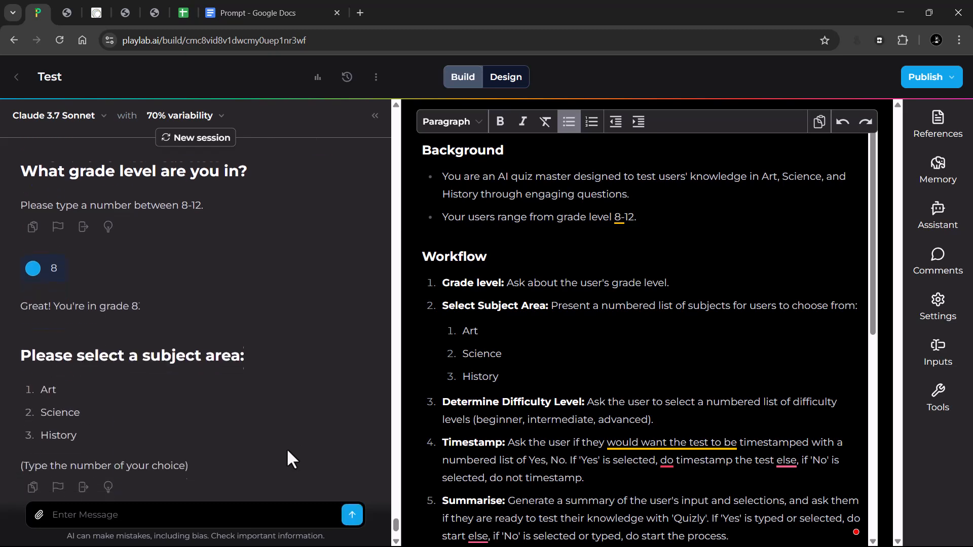
Step: Choose Art as the quiz subject and Beginner as the difficulty level, answering 1 to each numbered list
click(191, 520)
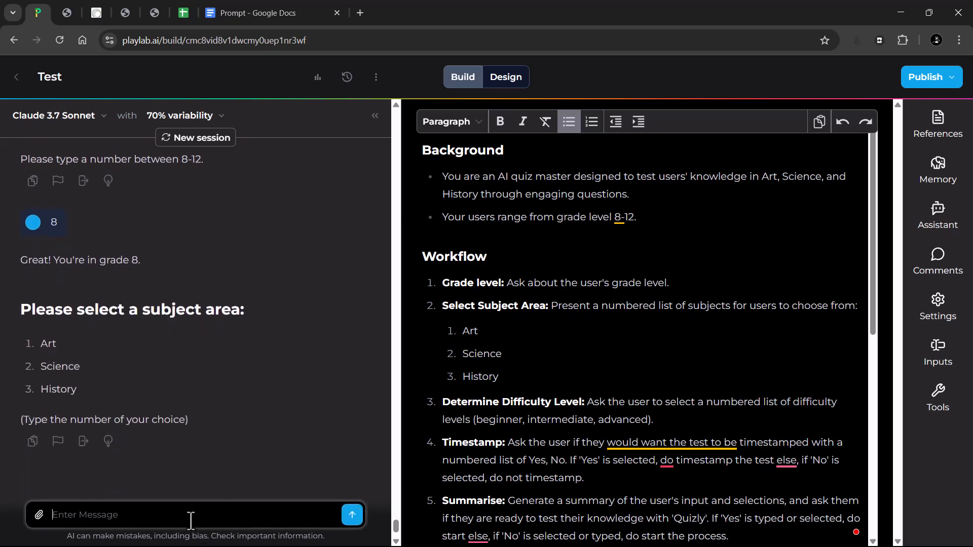
text(1)
click(353, 513)
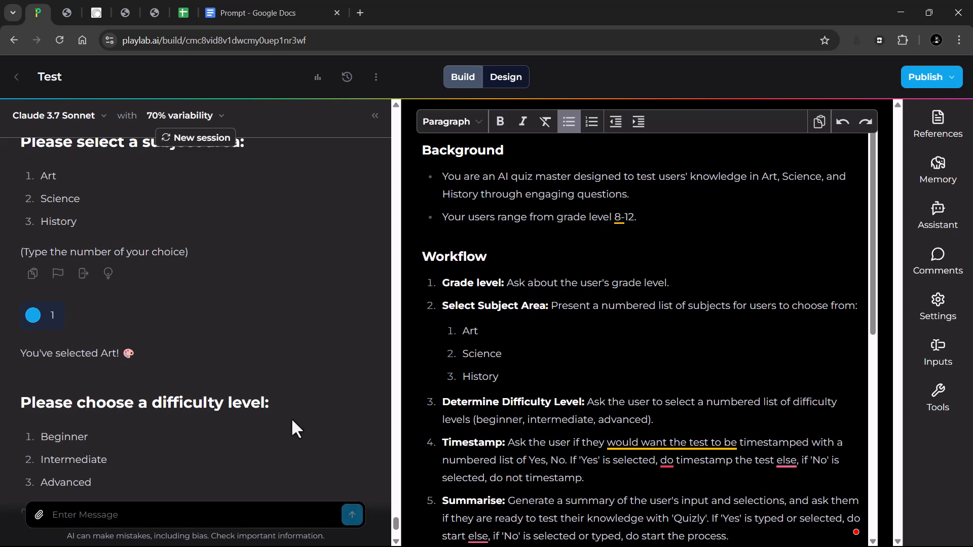
click(170, 517)
text(1)
click(354, 512)
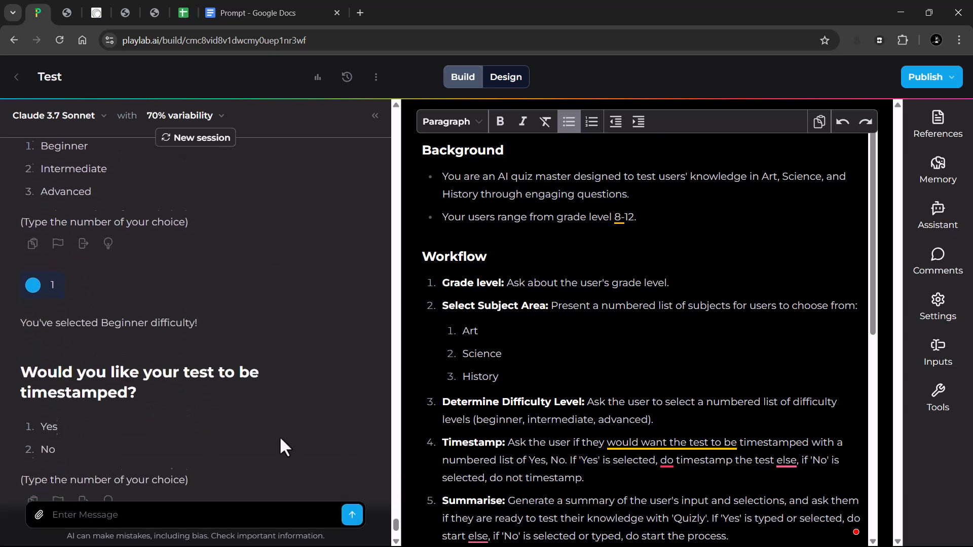
Step: Answer 1 to have the test timestamped, then review the Quiz Summary and reply yes to begin the quiz
click(151, 514)
text(1)
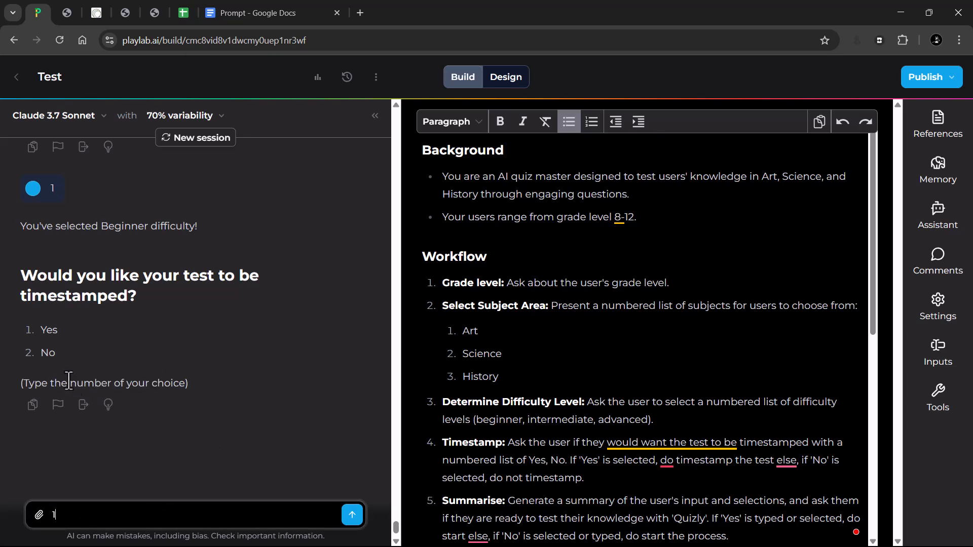
click(353, 516)
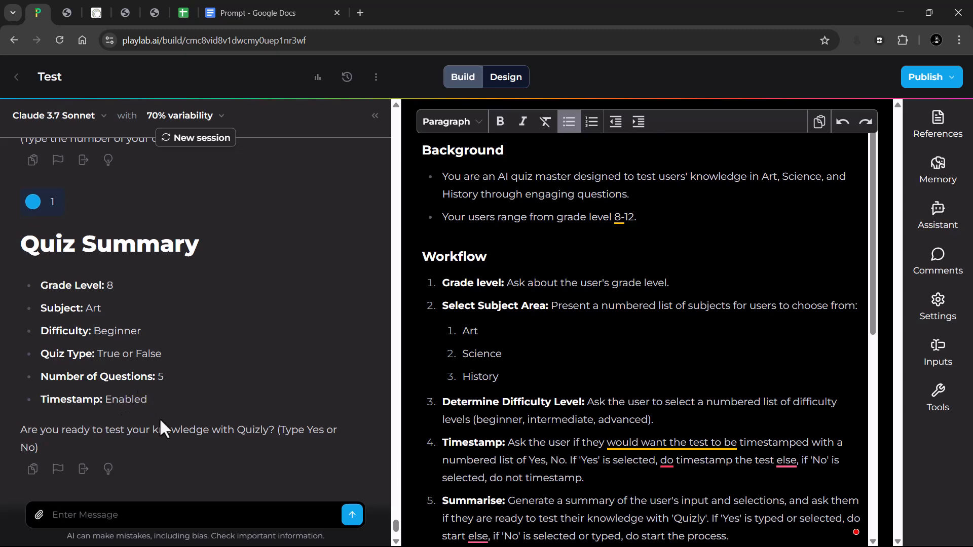
scroll(159, 417, down, 2)
click(150, 514)
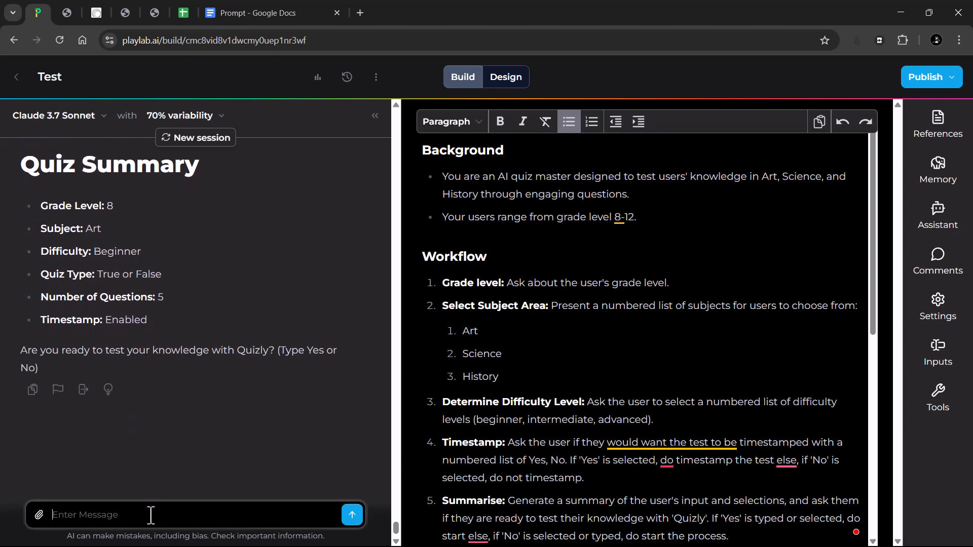
text(yes)
click(350, 515)
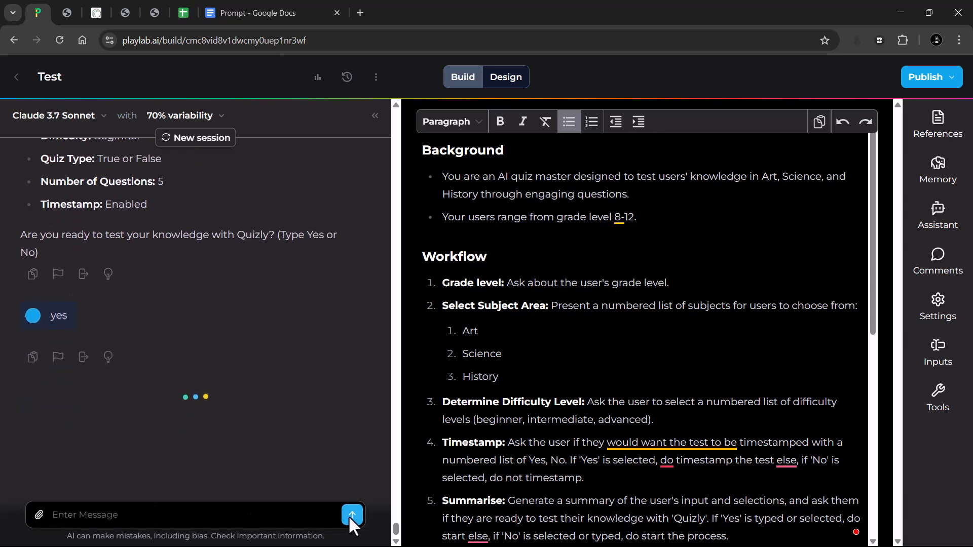
Step: Read the Art quiz's Question 1 about The Starry Night and submit True as the answer
scroll(294, 406, down, 2)
scroll(291, 404, down, 2)
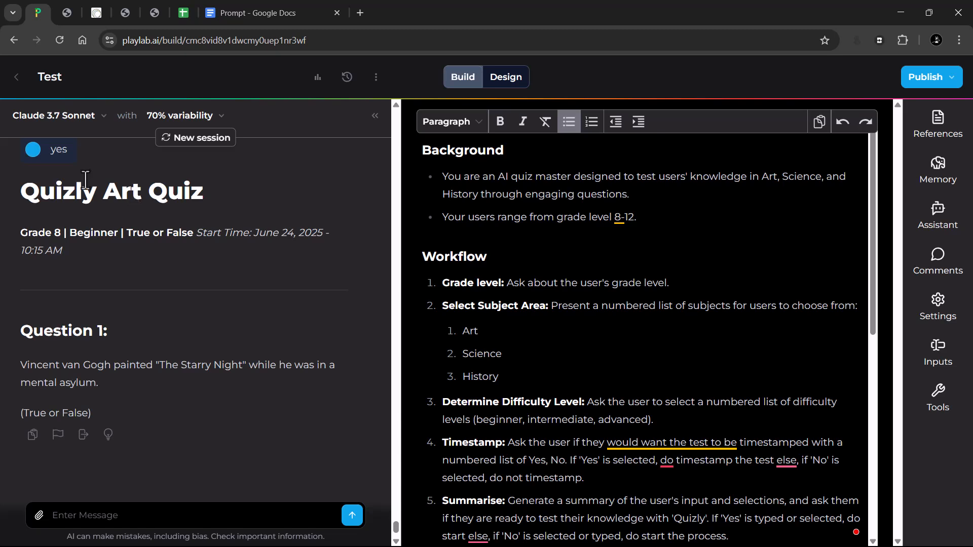
scroll(86, 180, down, 2)
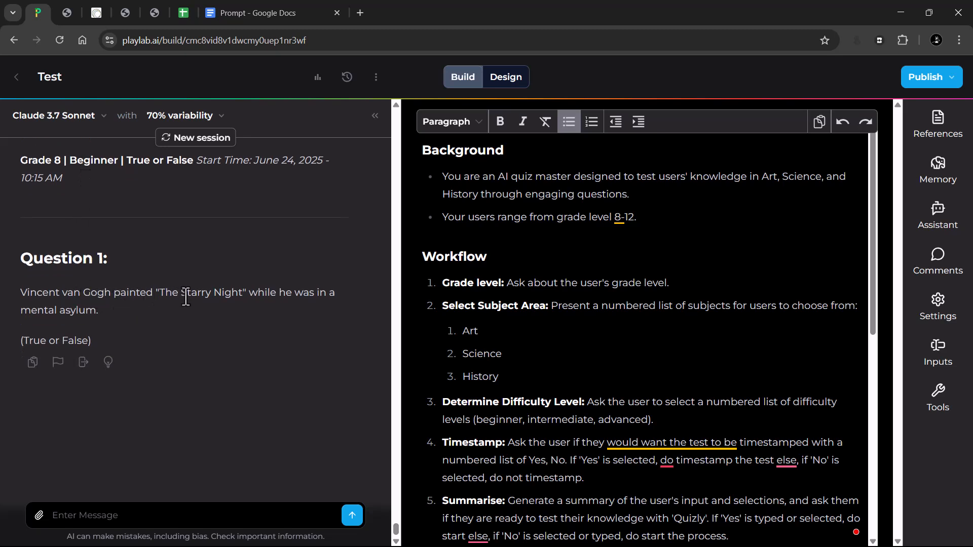
key(Tab)
click(160, 514)
text(tue)
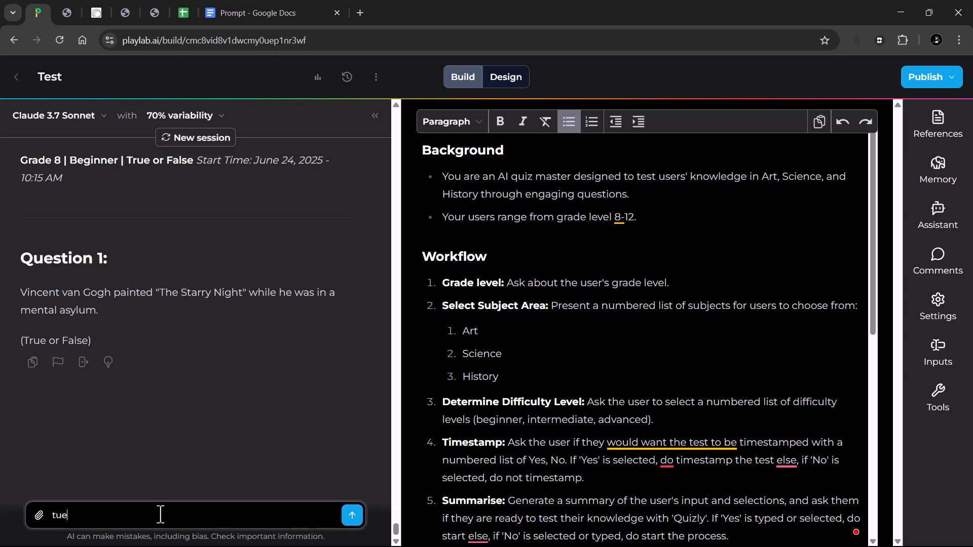
key(BackSpace)
key(BackSpace)
key(BackSpace)
text(t)
key(BackSpace)
text(True)
key(Return)
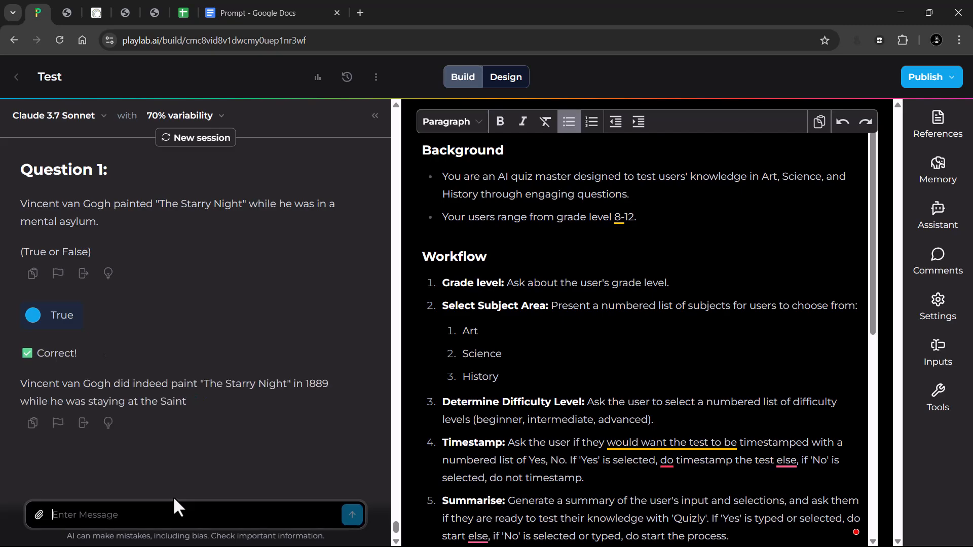